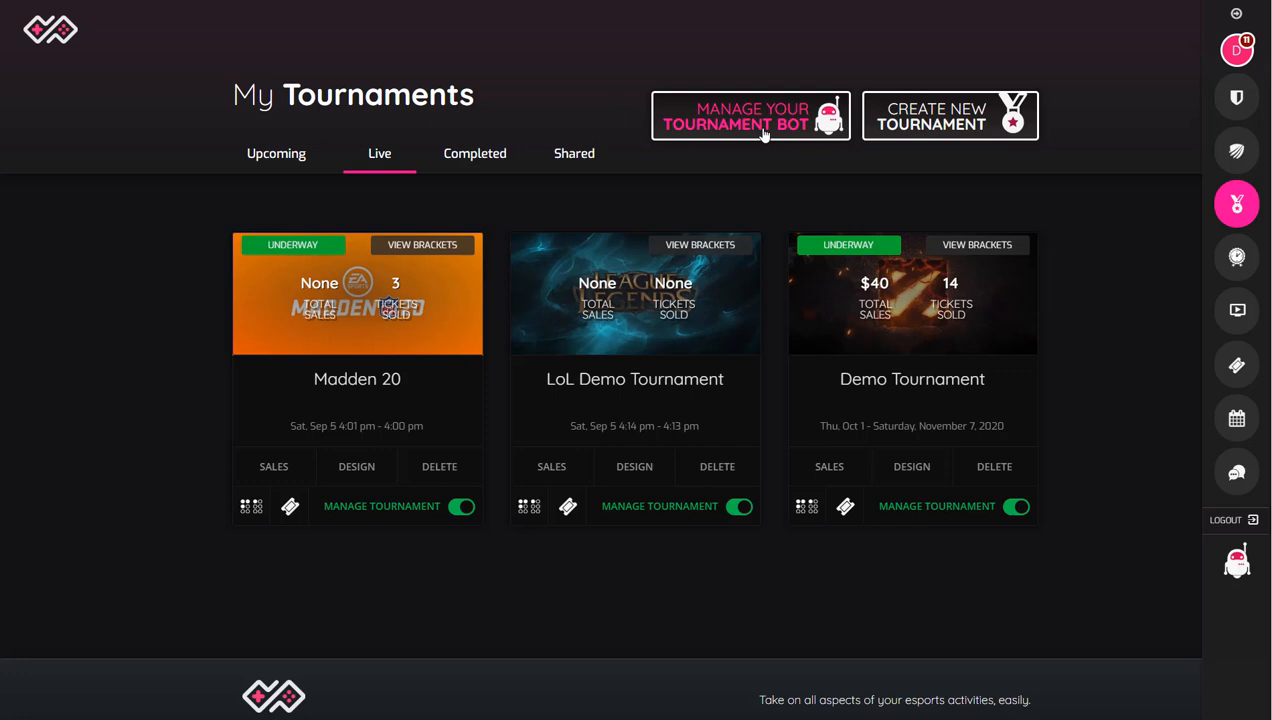
# Step: Start a new tournament with the Quick Tournament Creator and select its name for editing
pyautogui.click(901, 134)
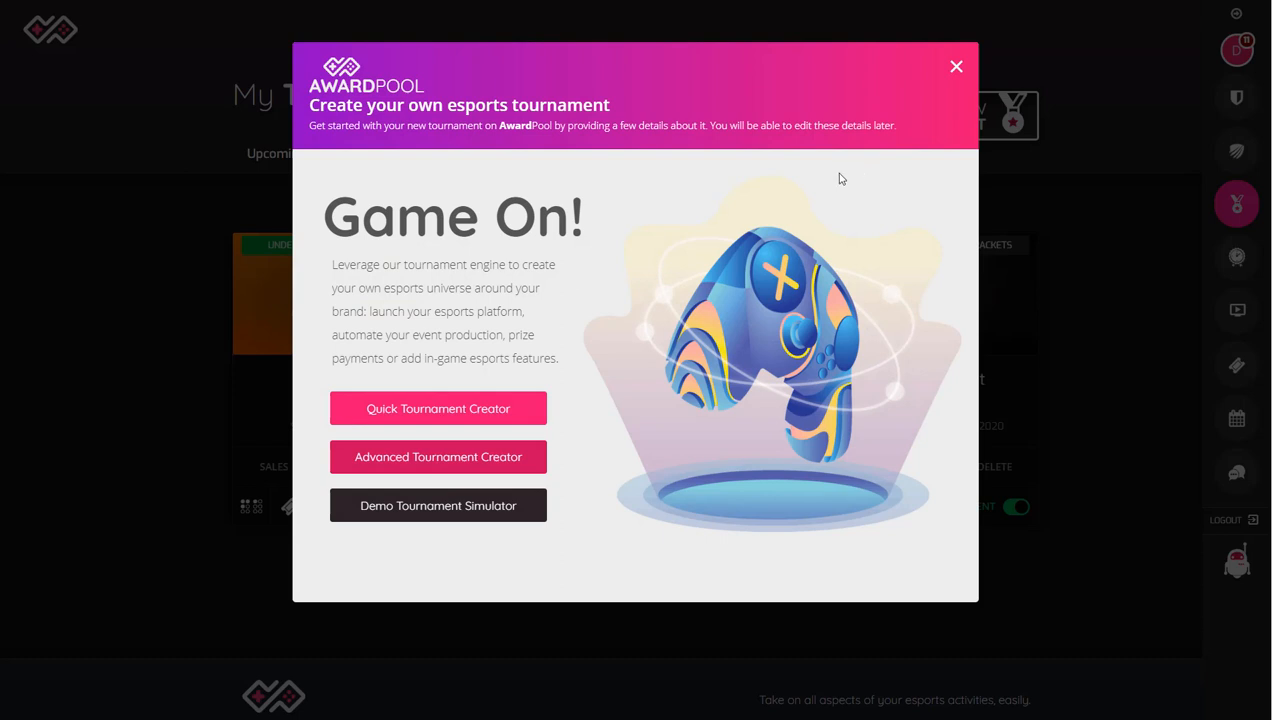
pyautogui.click(447, 414)
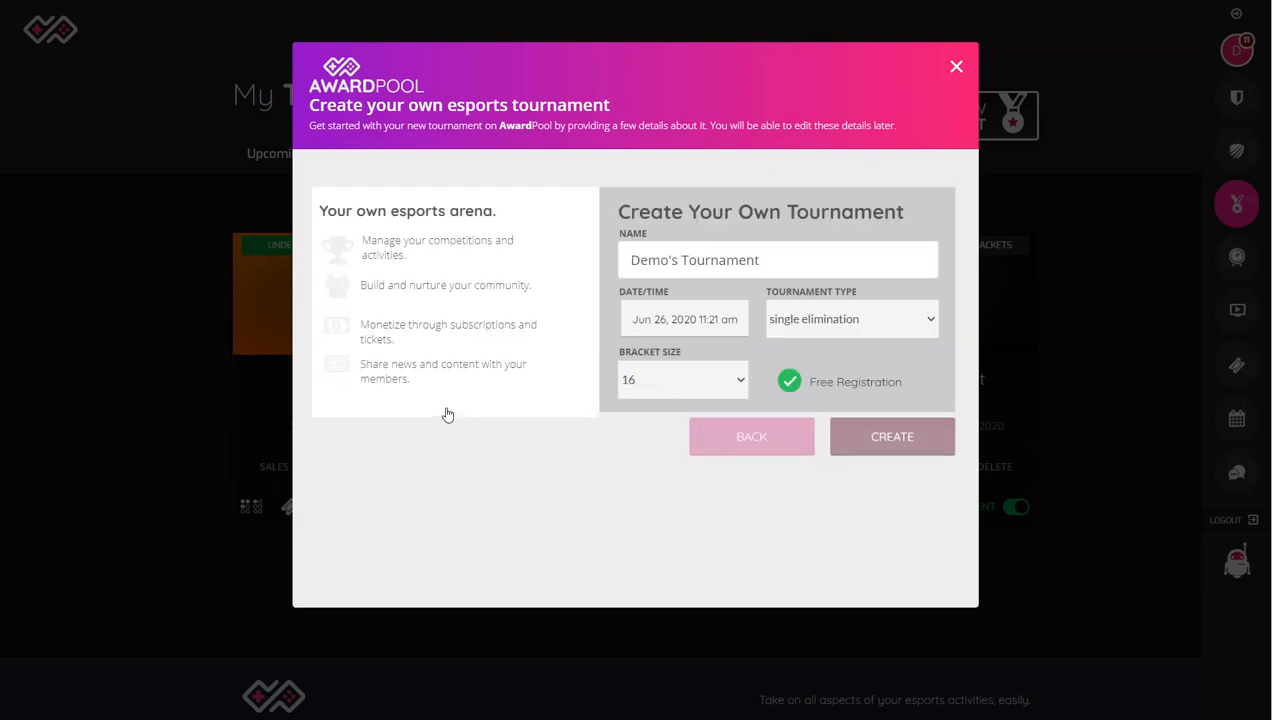
pyautogui.tripleClick(704, 262)
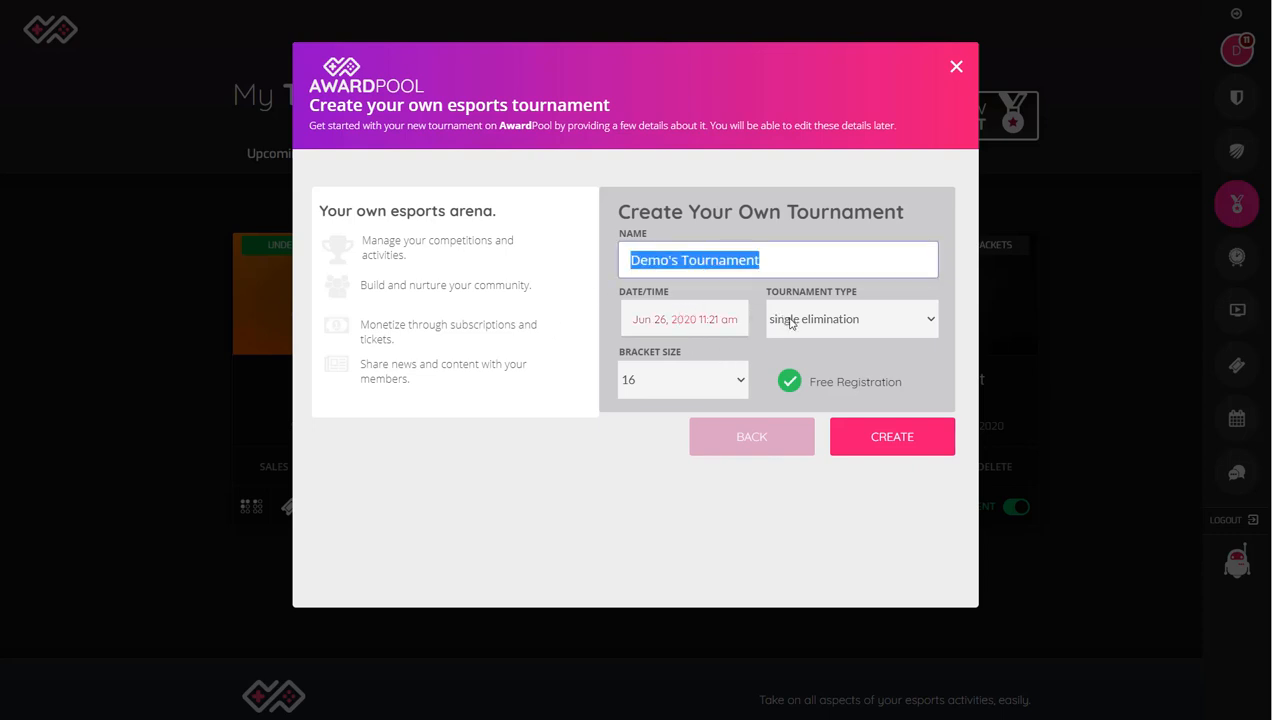
# Step: Set the quick tournament's date and time to Jun 26, 2020 11:30 am
pyautogui.click(722, 326)
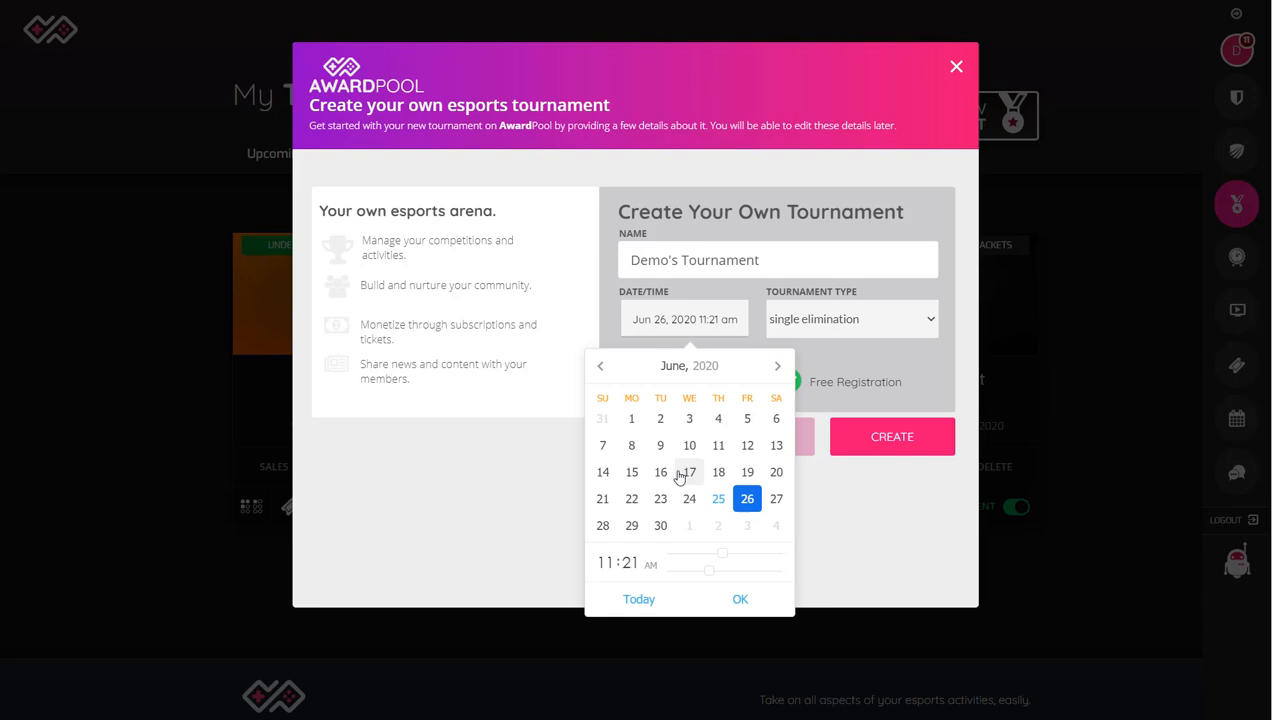
pyautogui.click(710, 573)
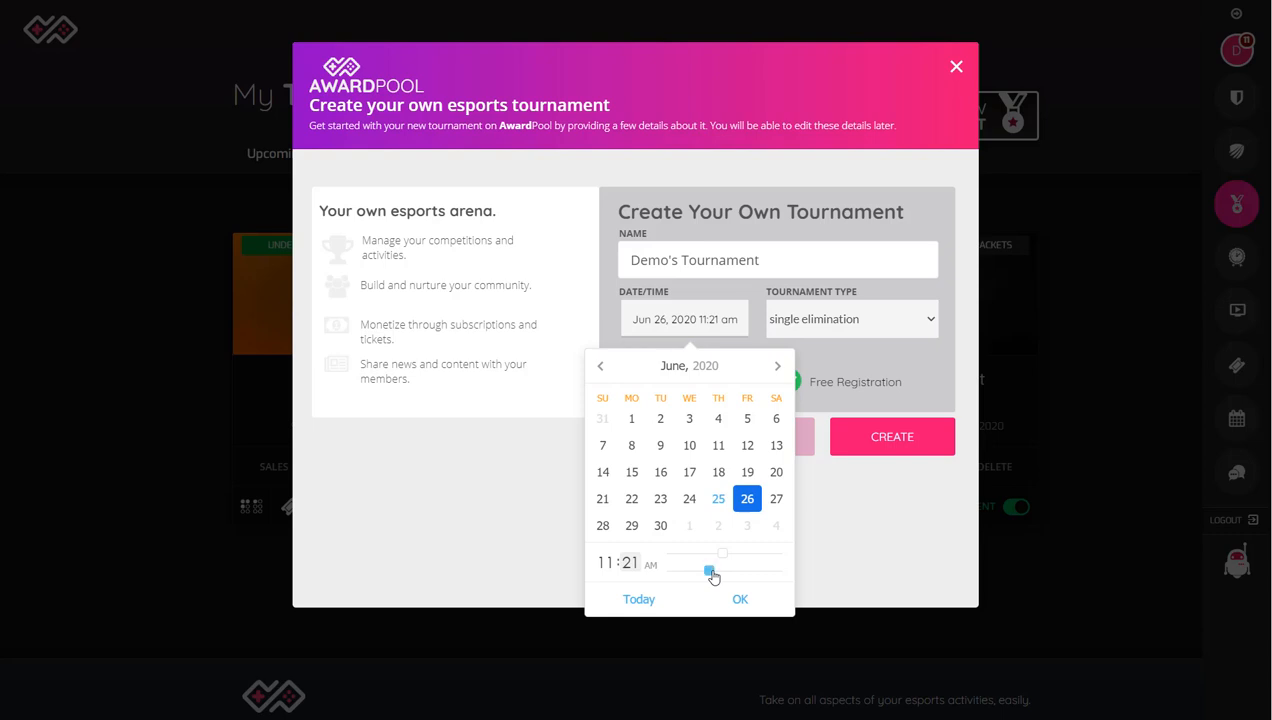
pyautogui.moveTo(712, 577); pyautogui.dragTo(725, 572)
pyautogui.click(740, 602)
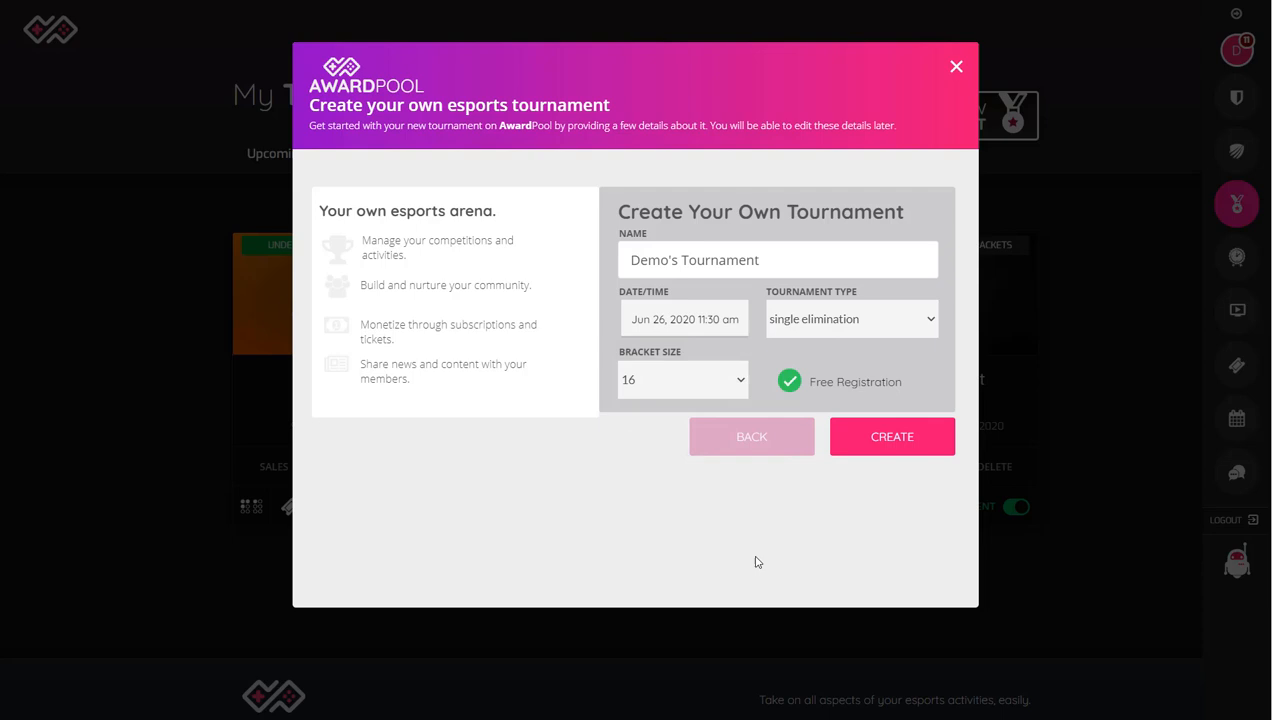
# Step: Examine the available bracket sizes up to 512, then return to the choice of tournament creators
pyautogui.click(686, 388)
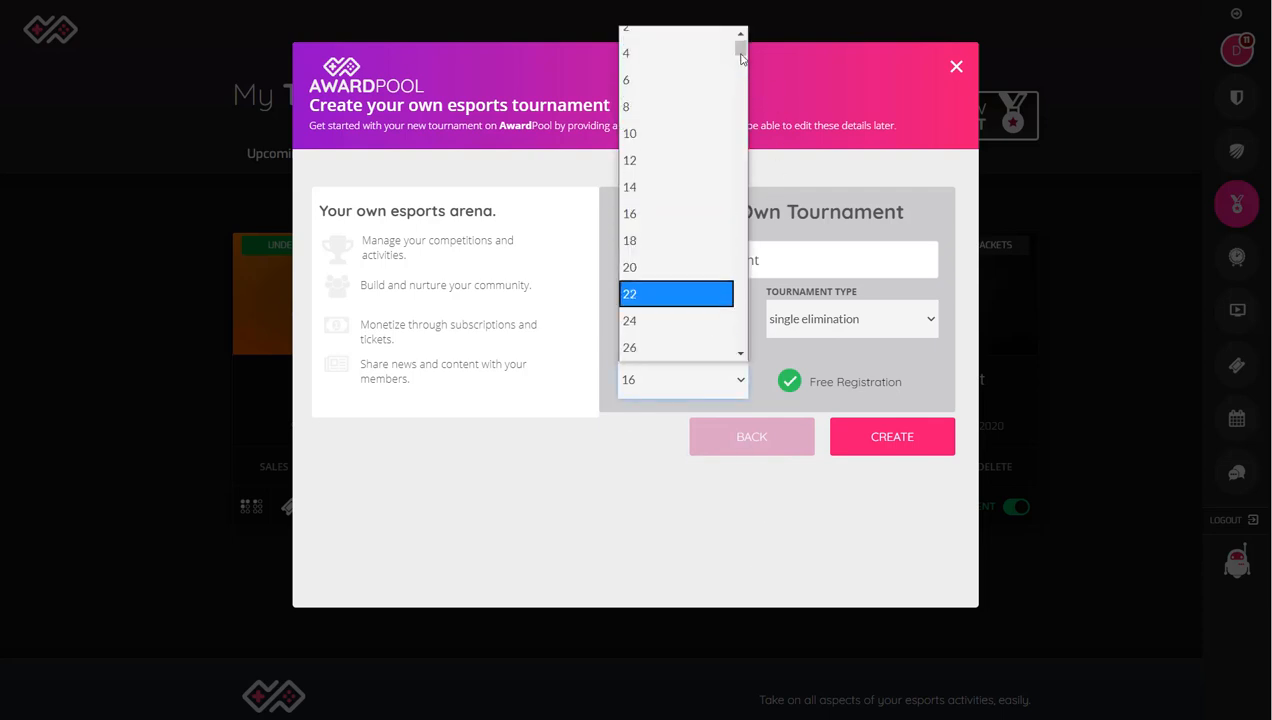
pyautogui.moveTo(741, 45); pyautogui.dragTo(710, 367)
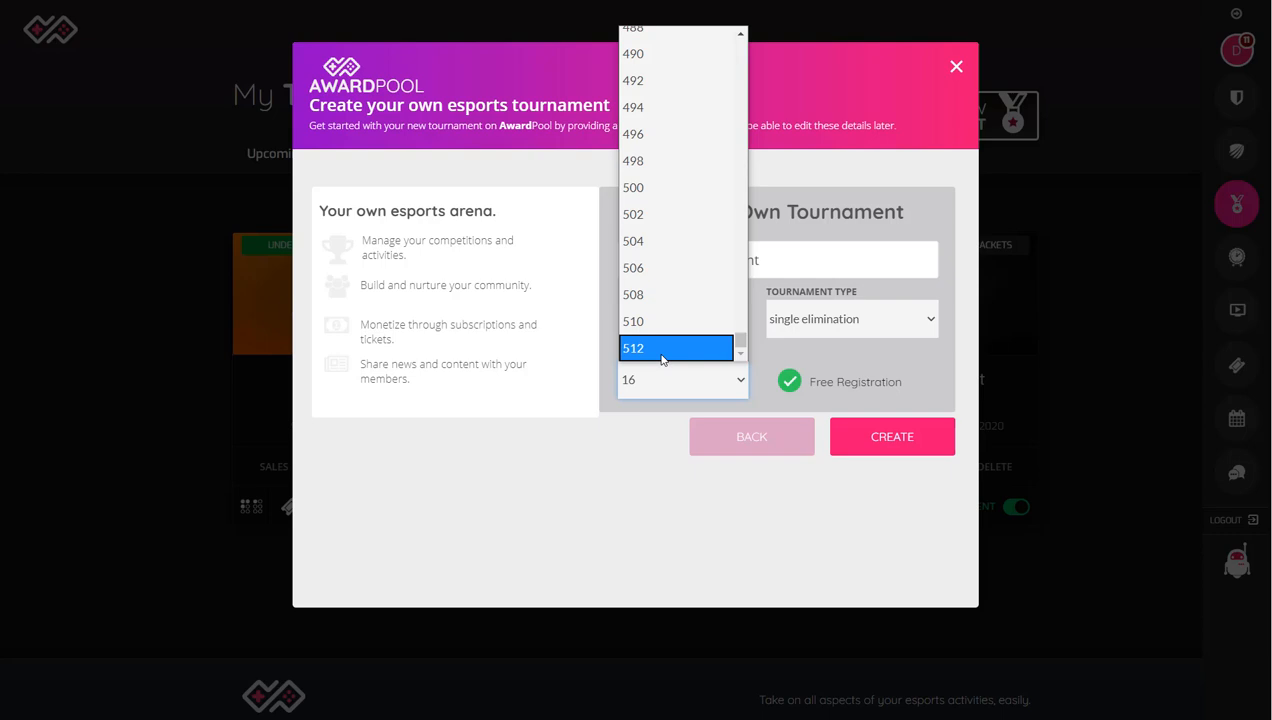
pyautogui.click(720, 436)
pyautogui.click(720, 436)
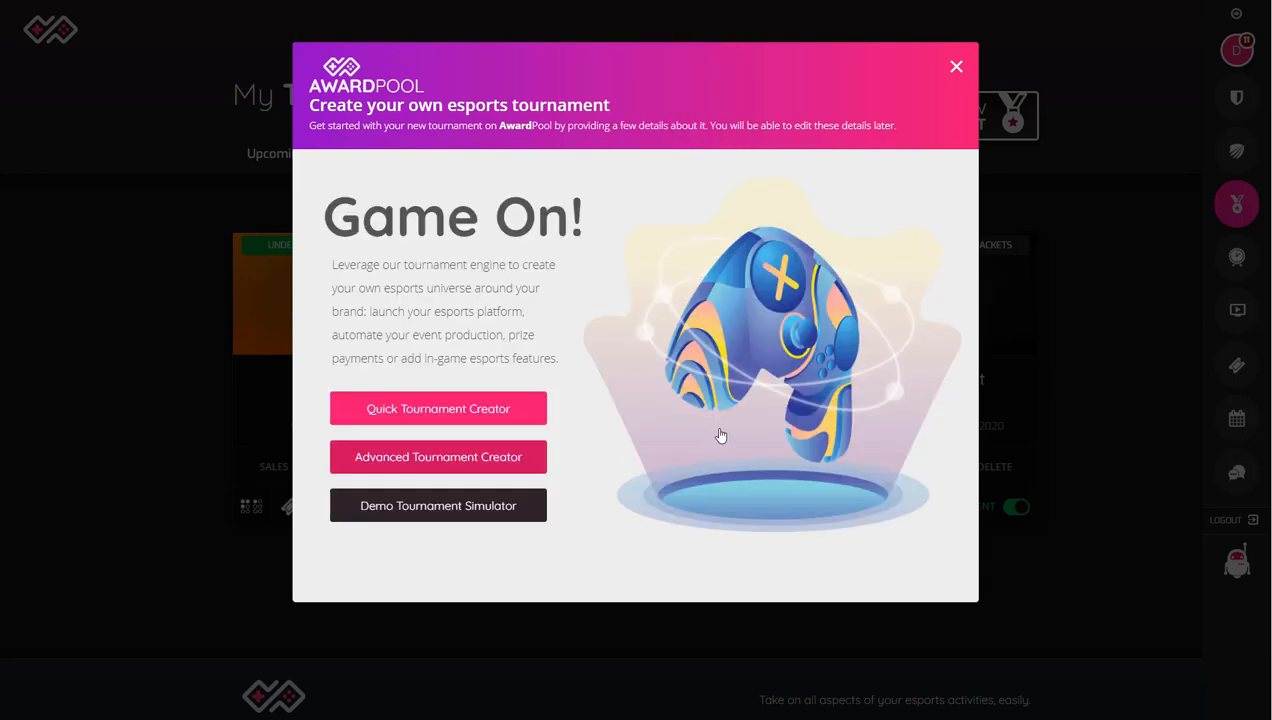
# Step: Open the Advanced Tournament Creator and review its start date, tournament type and venue type options
pyautogui.click(468, 460)
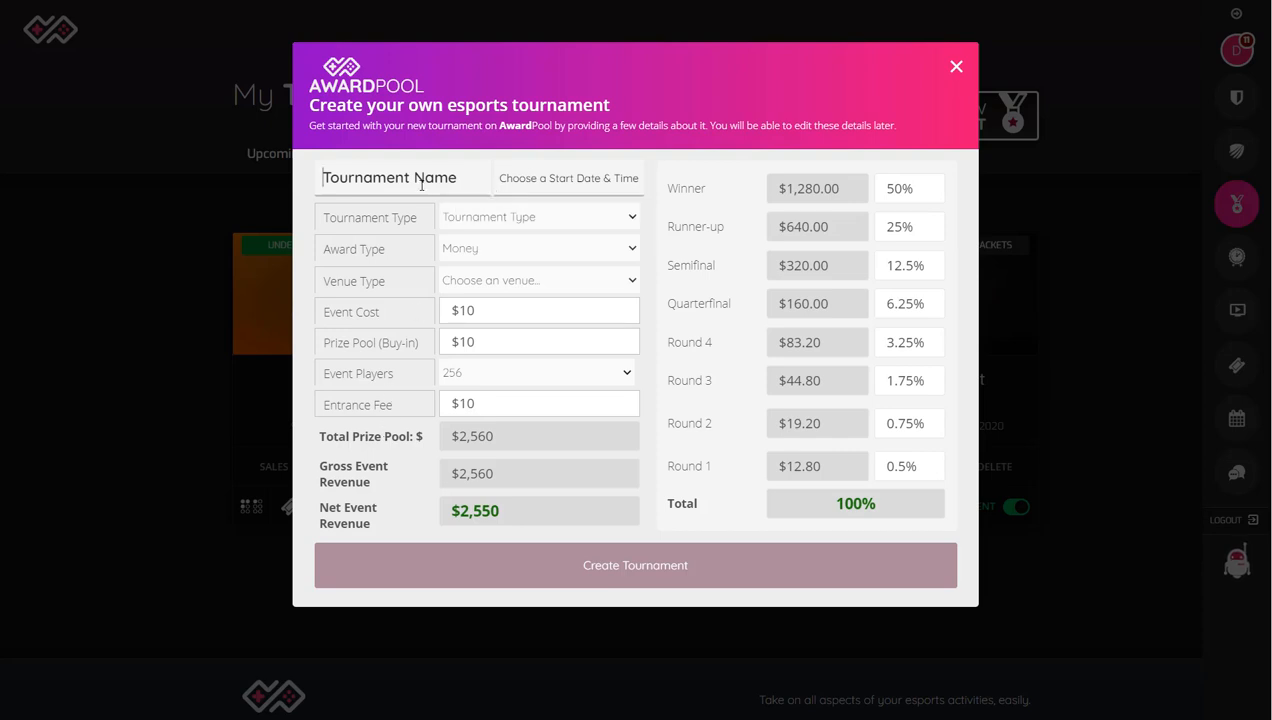
pyautogui.click(522, 196)
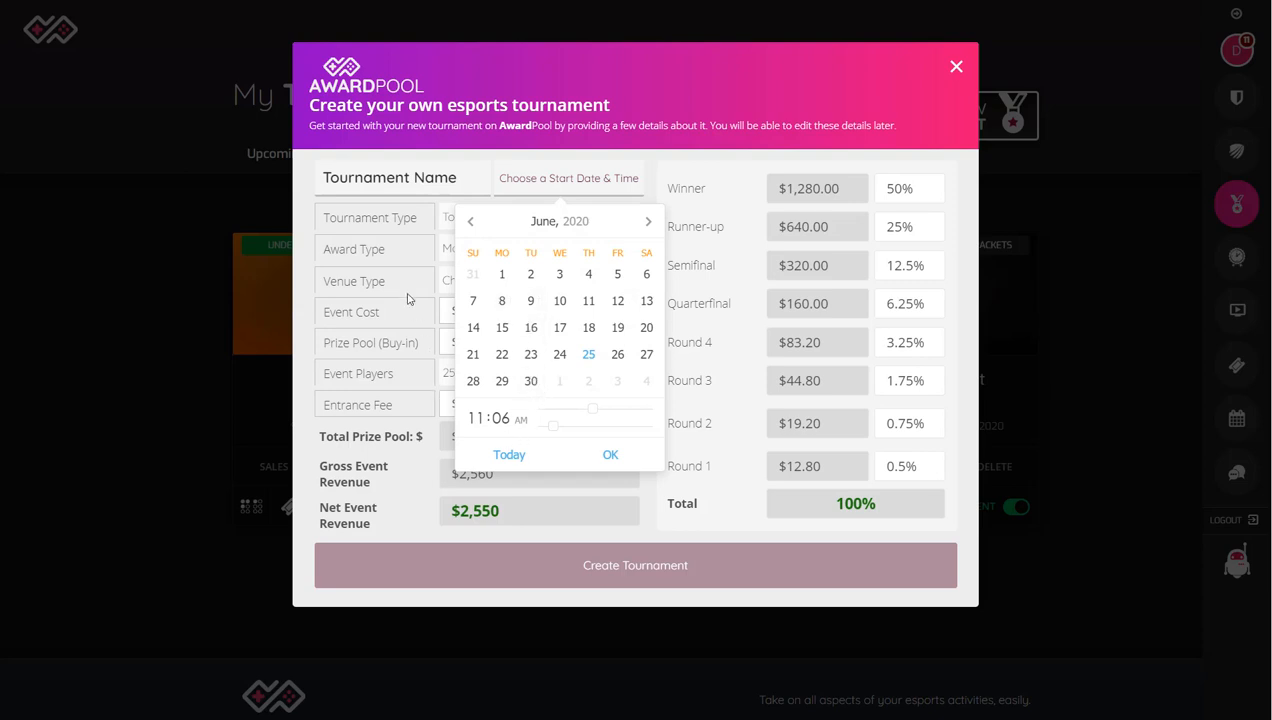
pyautogui.click(489, 218)
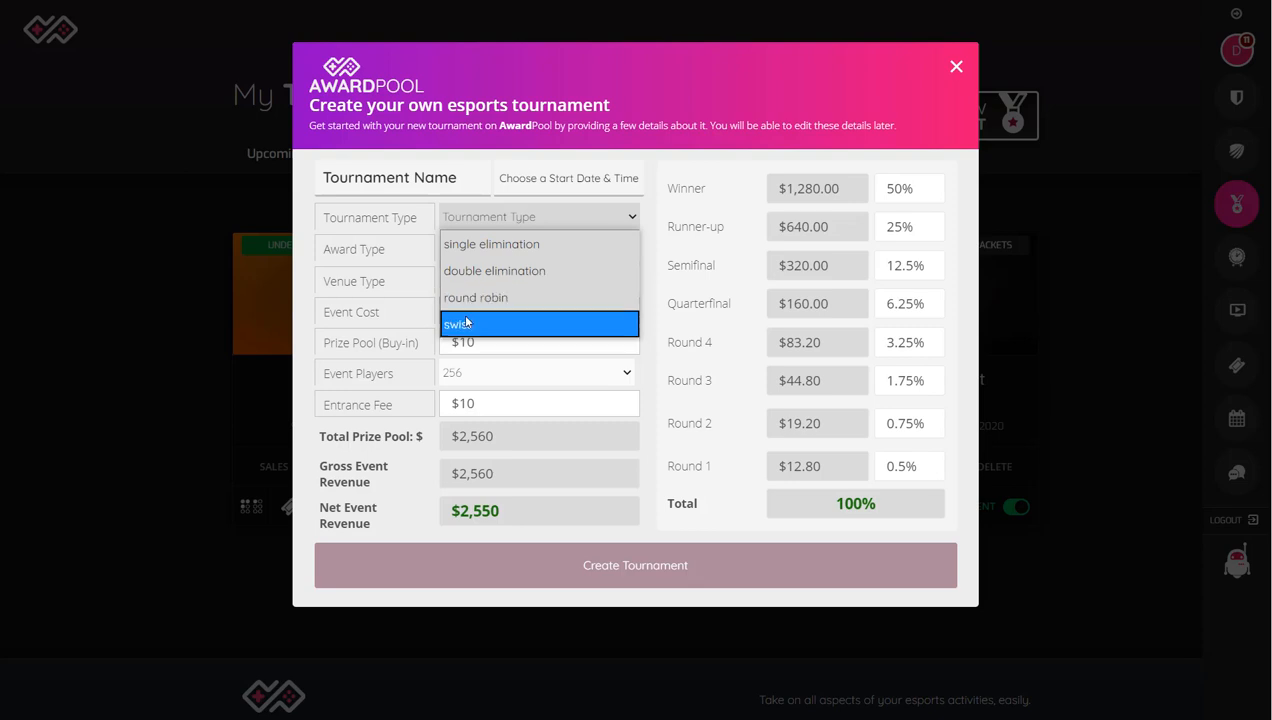
pyautogui.click(400, 326)
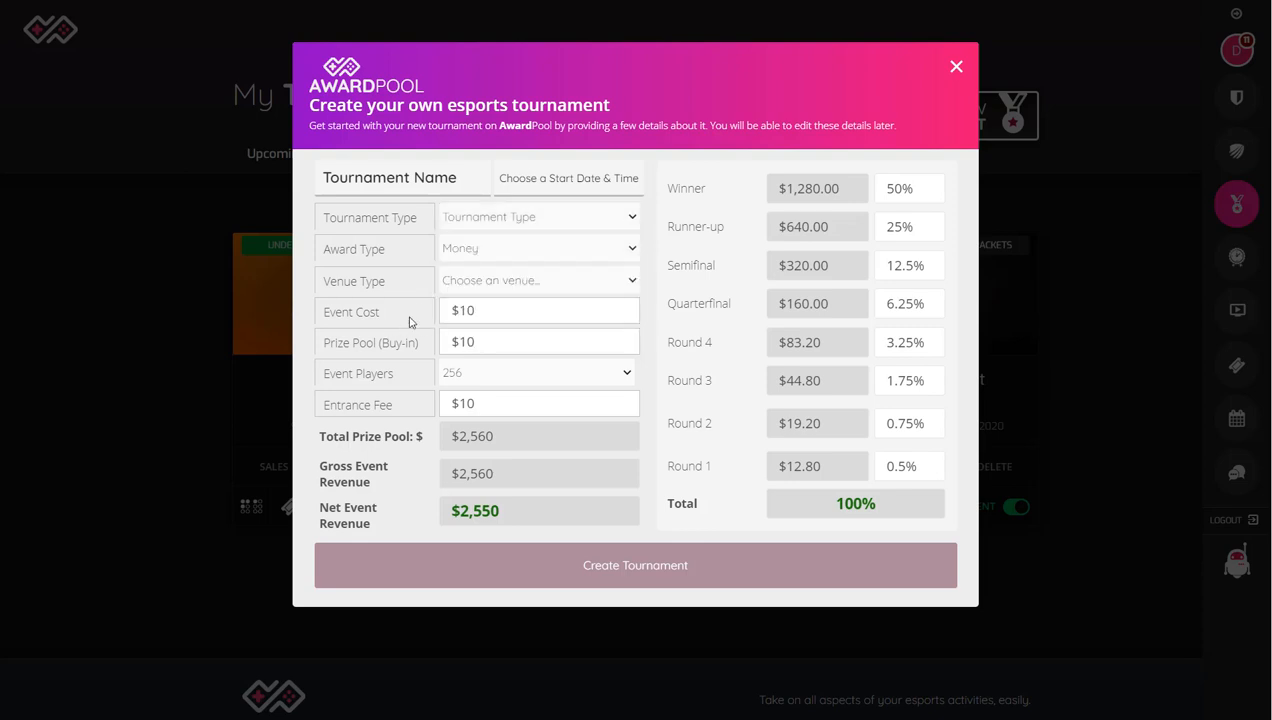
pyautogui.click(463, 292)
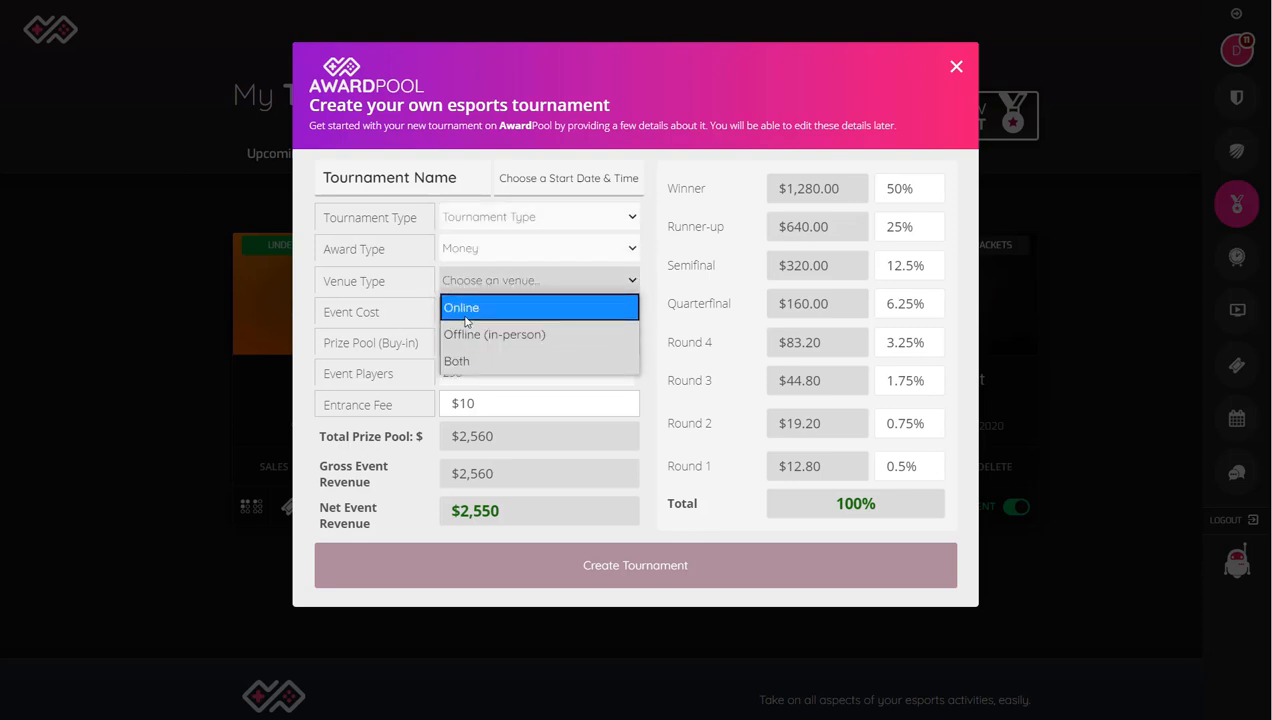
pyautogui.click(392, 360)
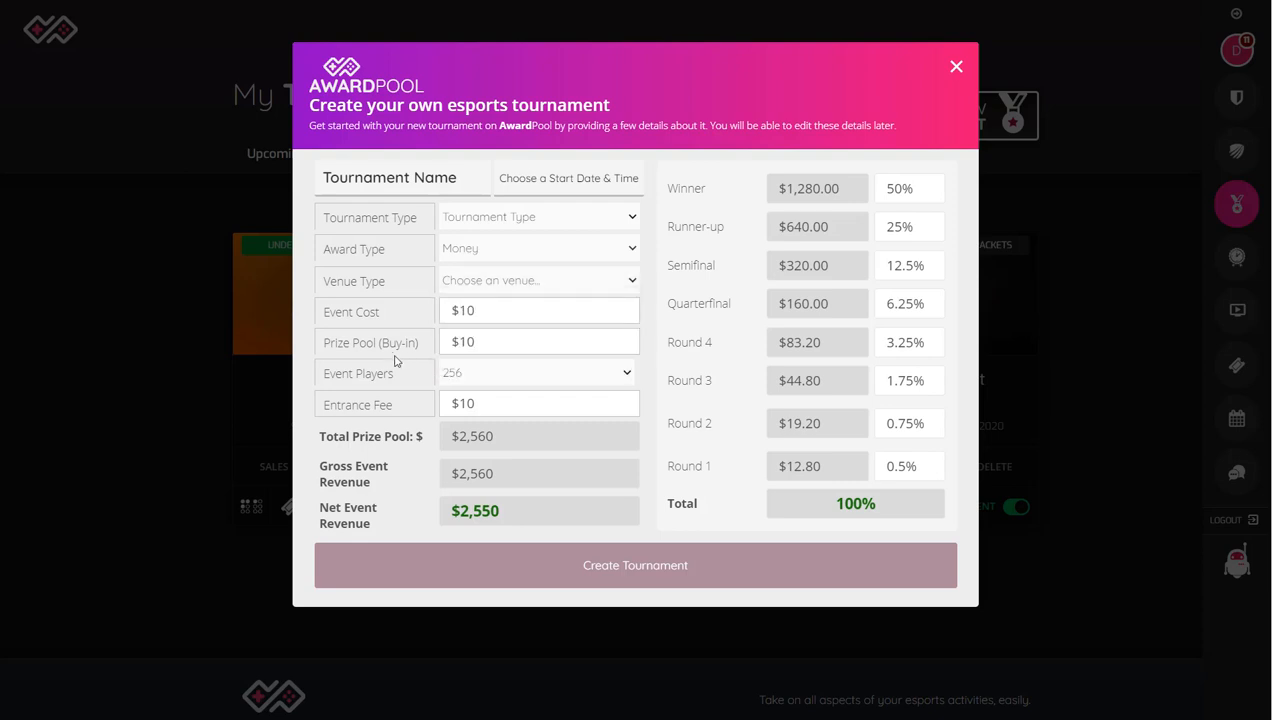
# Step: Set the event cost to $1,000 and the prize pool buy-in to $100
pyautogui.click(483, 313)
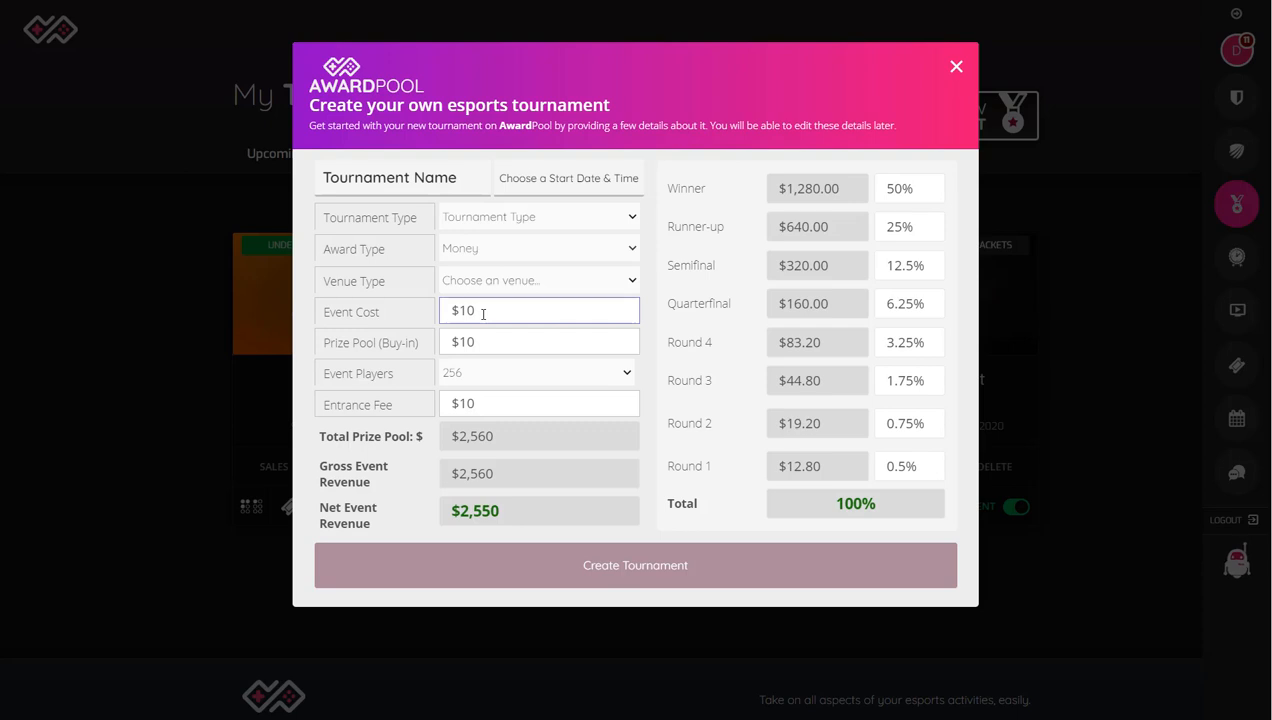
pyautogui.write('000')
pyautogui.click(483, 340)
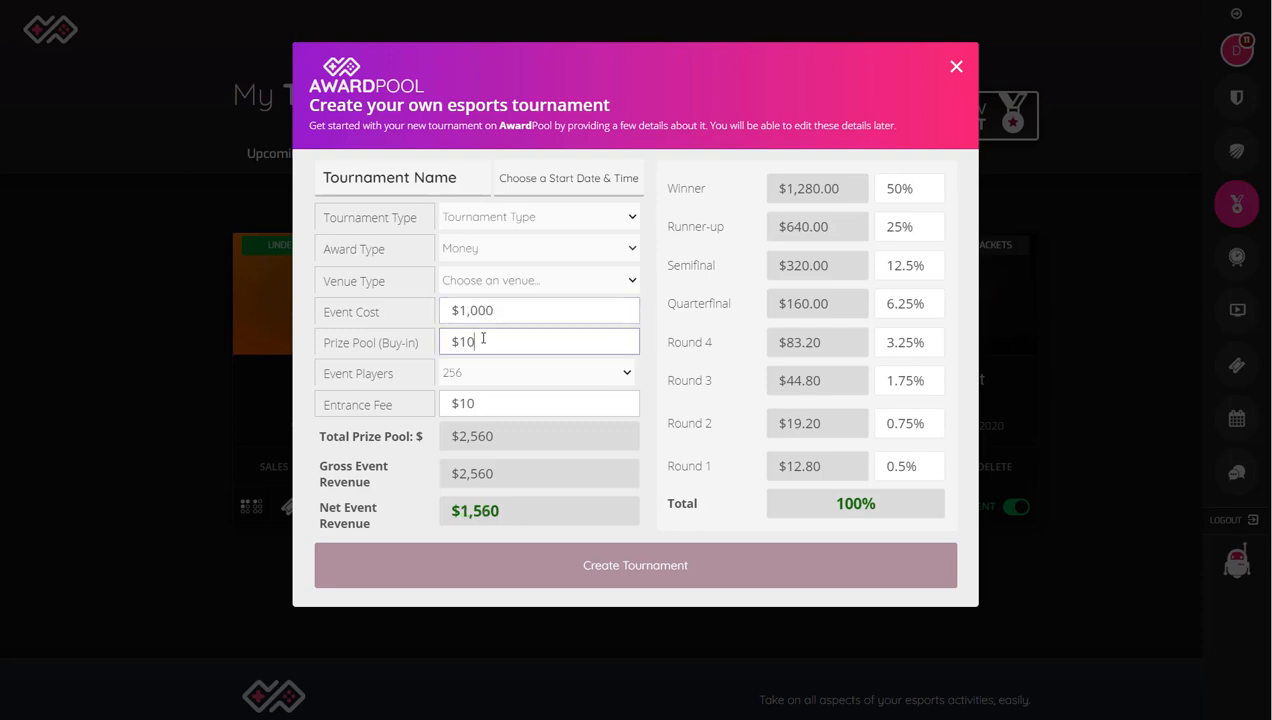
pyautogui.write('0')
# Step: Set the number of event players to 512
pyautogui.click(496, 371)
pyautogui.scroll(1, 530, 450)
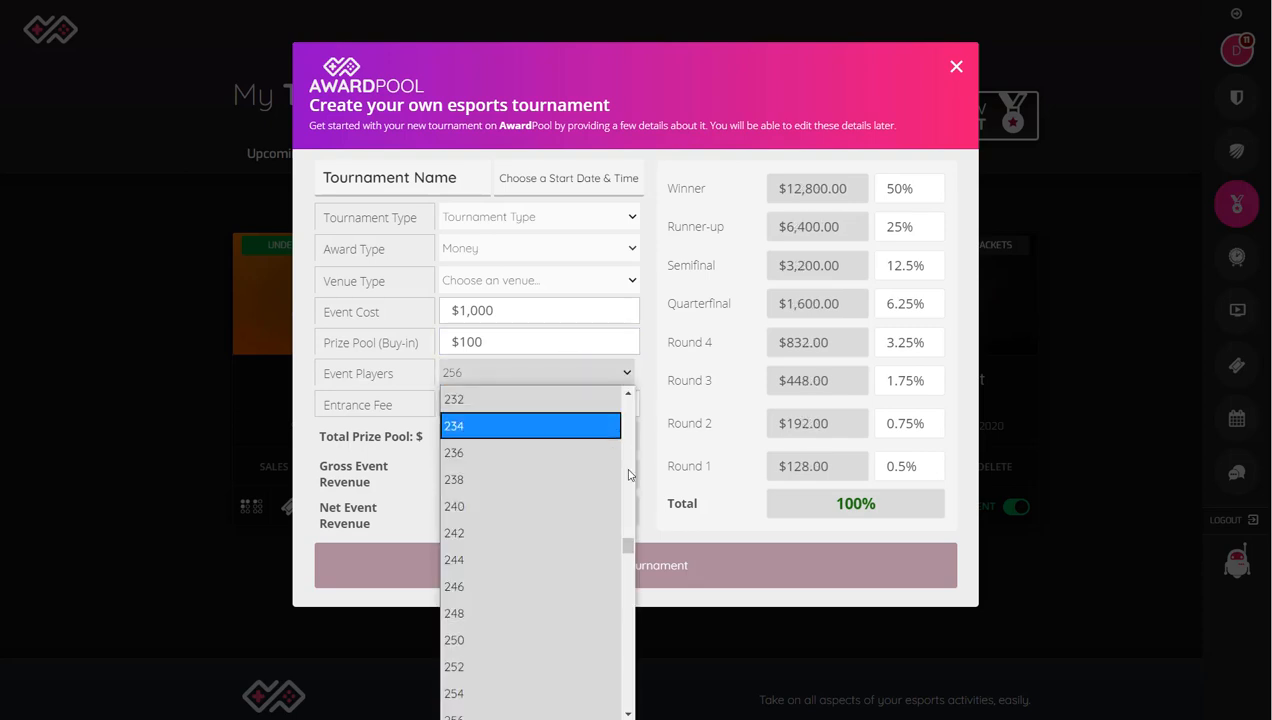
pyautogui.moveTo(630, 557); pyautogui.dragTo(593, 711)
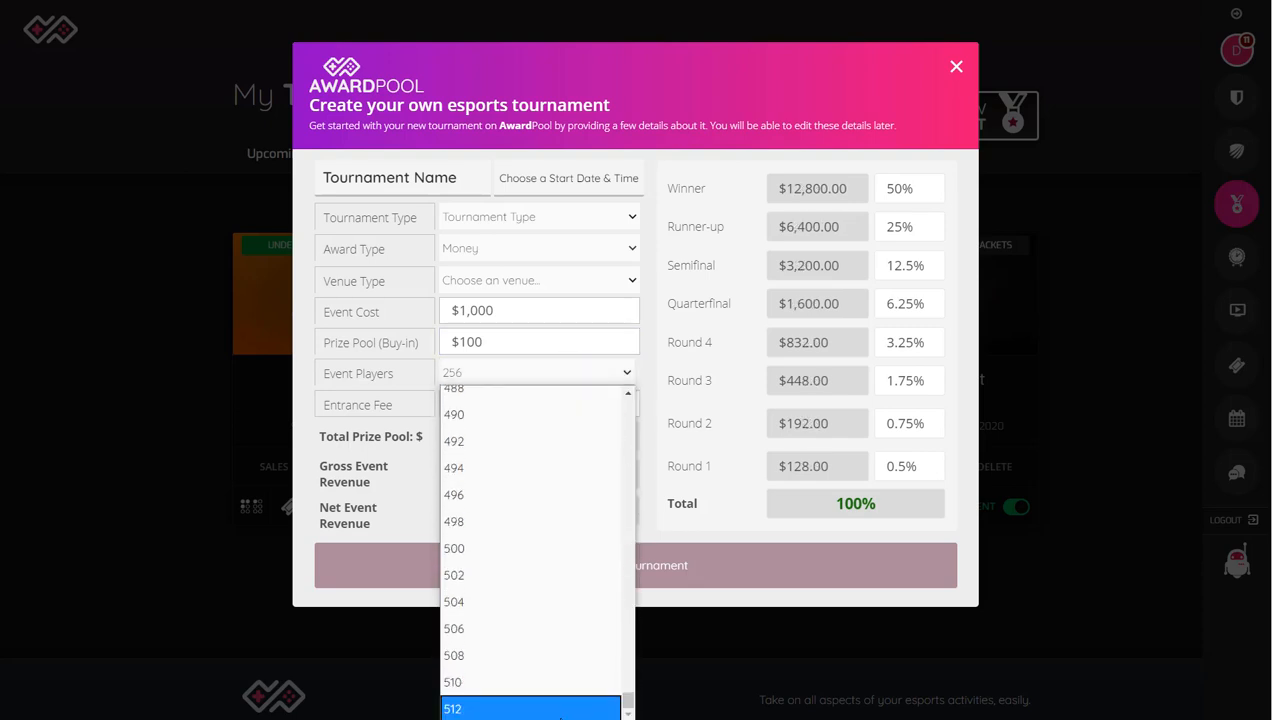
pyautogui.click(590, 710)
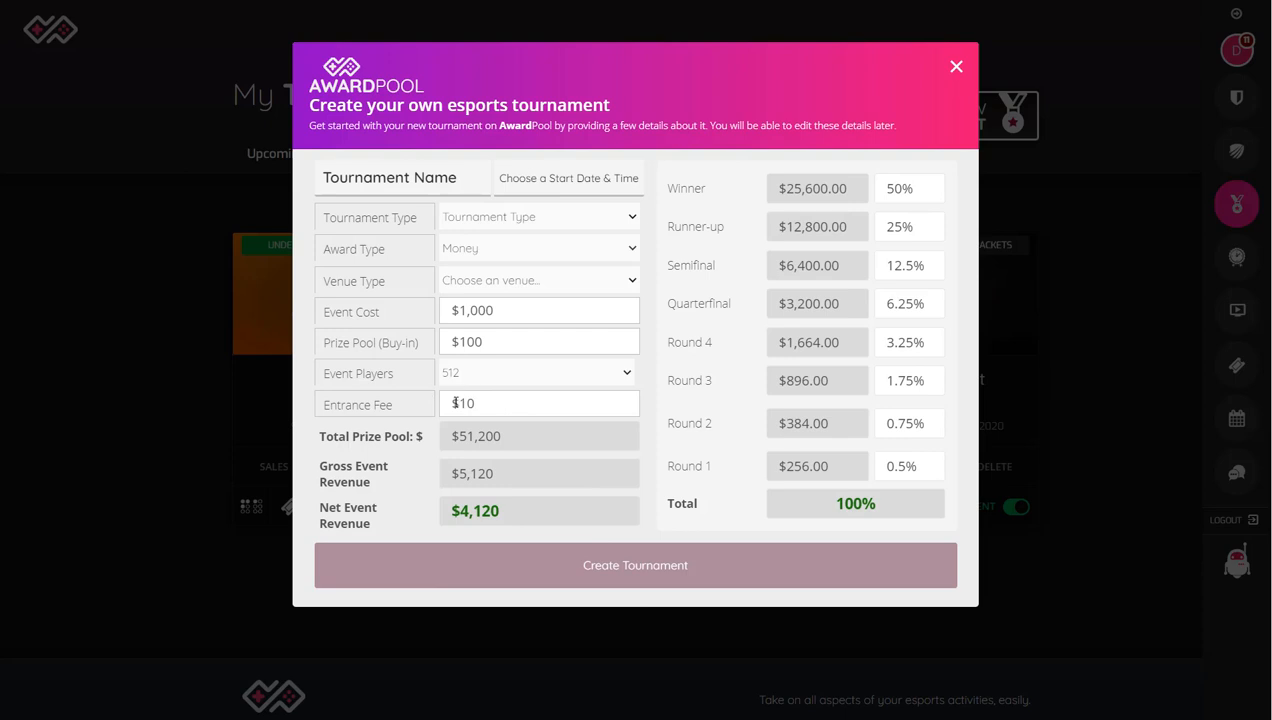
# Step: Set the tournament's entrance fee to $20
pyautogui.click(496, 403)
pyautogui.press('BackSpace')
pyautogui.press('BackSpace')
pyautogui.write('20')
pyautogui.click(509, 511)
# Step: Set the winner's share of the prize pool to 90% and check the payout total
pyautogui.click(900, 187)
pyautogui.press('Left')
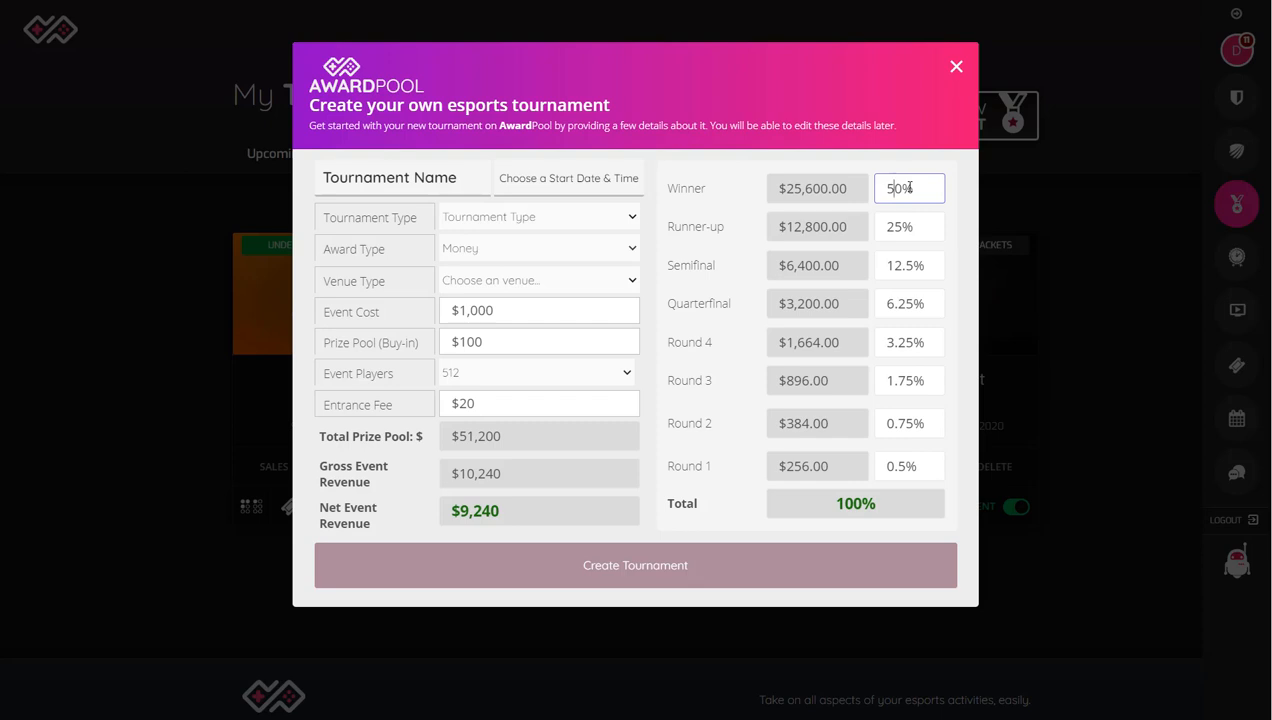
pyautogui.press('Delete')
pyautogui.press('Delete')
pyautogui.write('90')
pyautogui.click(899, 222)
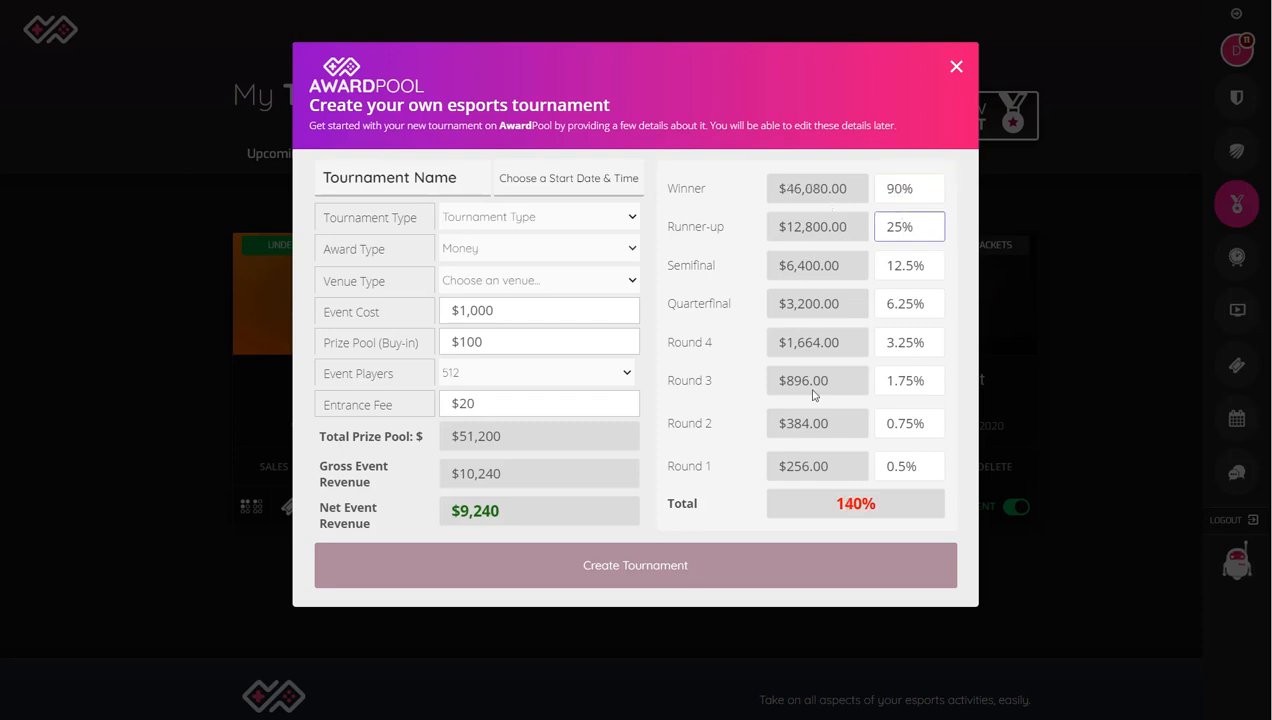
pyautogui.moveTo(812, 512); pyautogui.dragTo(880, 514)
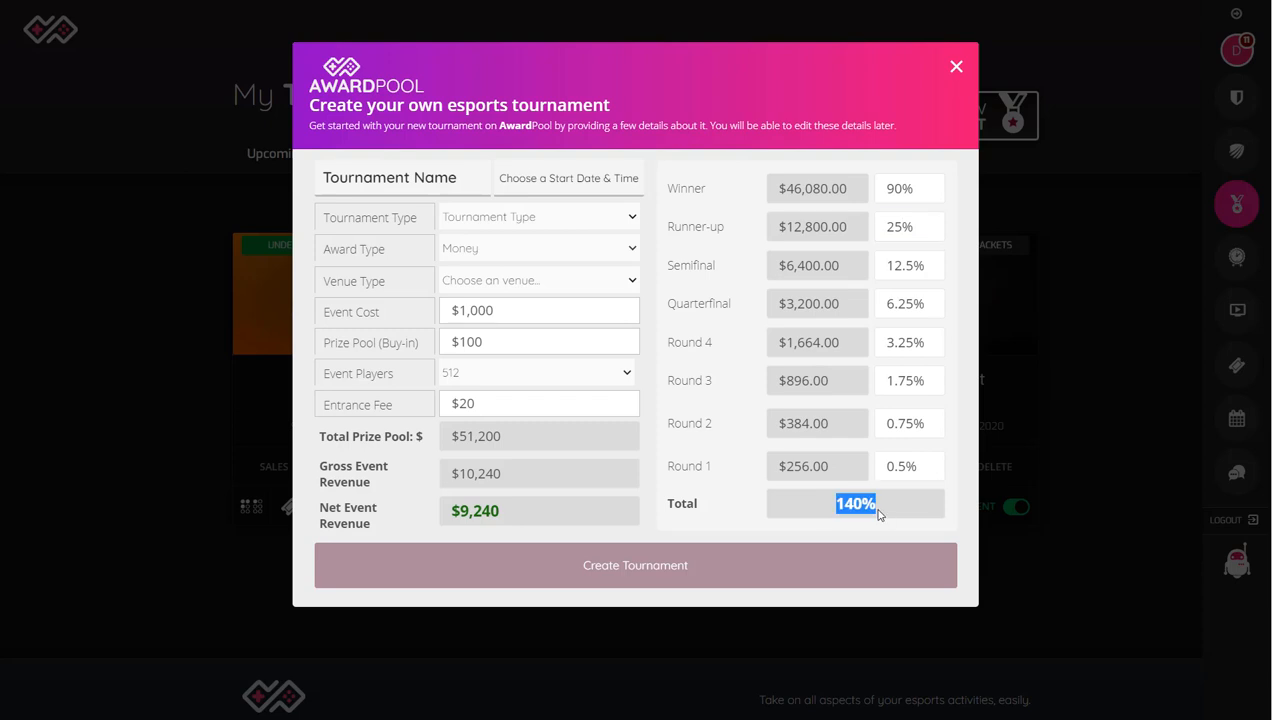
# Step: Set the runner-up's prize share to 3% and the semifinal share to 1.5%
pyautogui.click(898, 227)
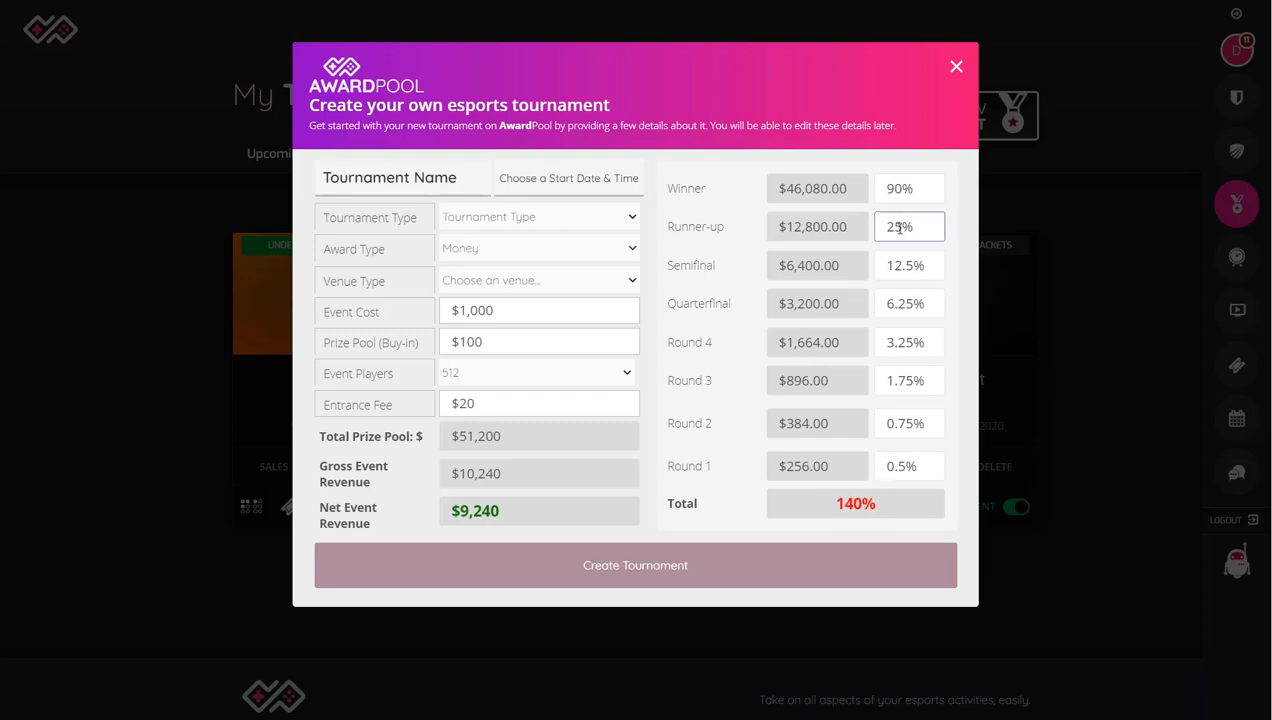
pyautogui.moveTo(898, 227); pyautogui.dragTo(850, 238)
pyautogui.write('3')
pyautogui.click(883, 265)
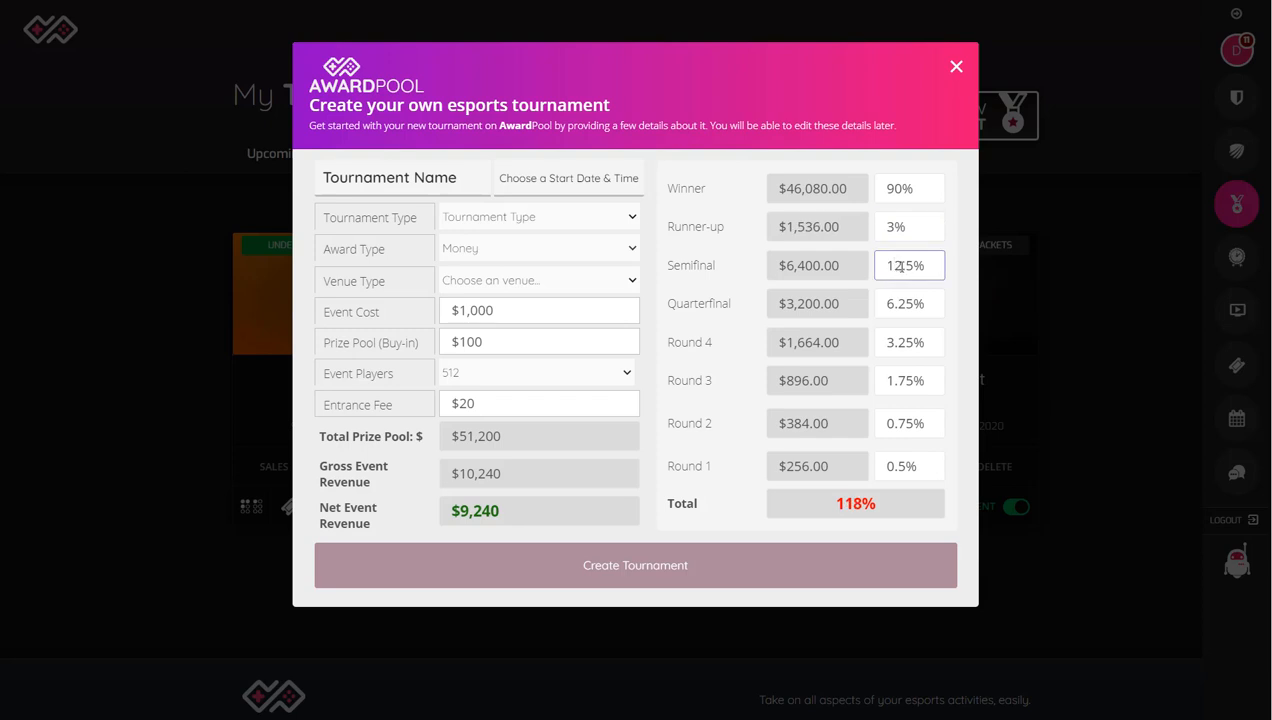
pyautogui.moveTo(899, 265); pyautogui.dragTo(878, 266)
pyautogui.write('1')
# Step: Set the quarterfinal prize share to 1.25%
pyautogui.click(888, 303)
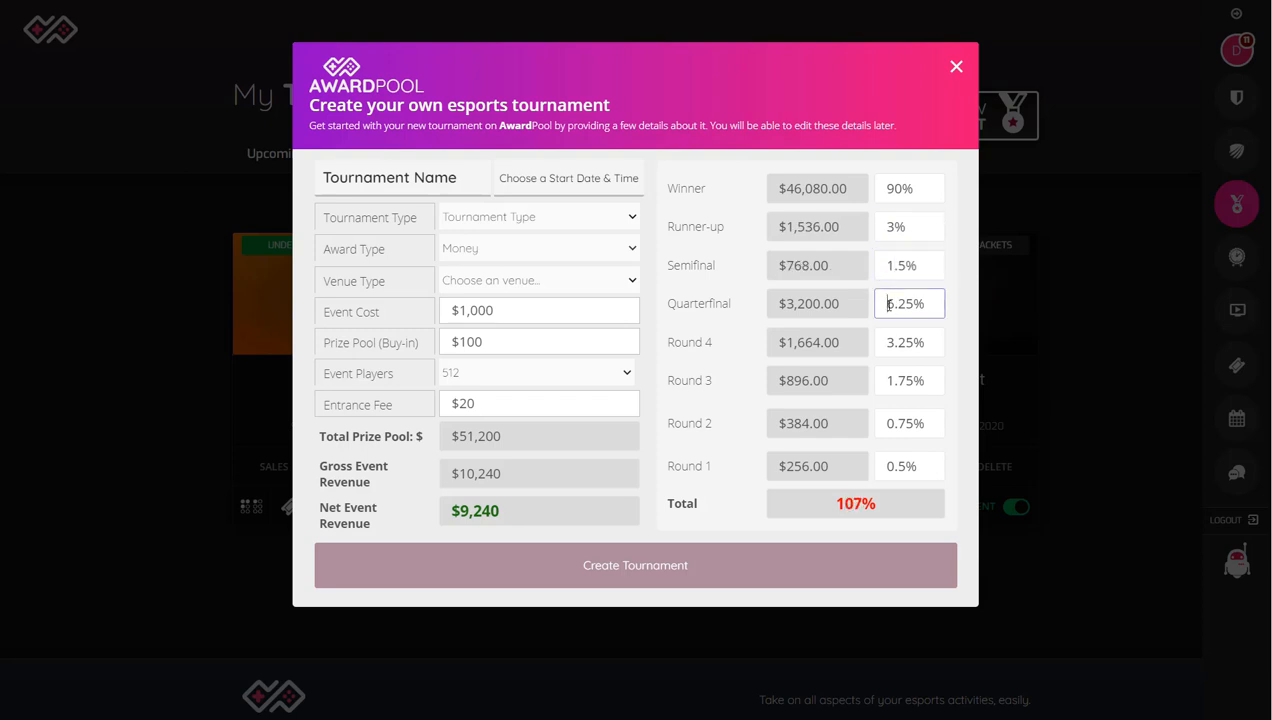
pyautogui.moveTo(888, 303); pyautogui.dragTo(895, 305)
pyautogui.write('1')
pyautogui.tripleClick(900, 306)
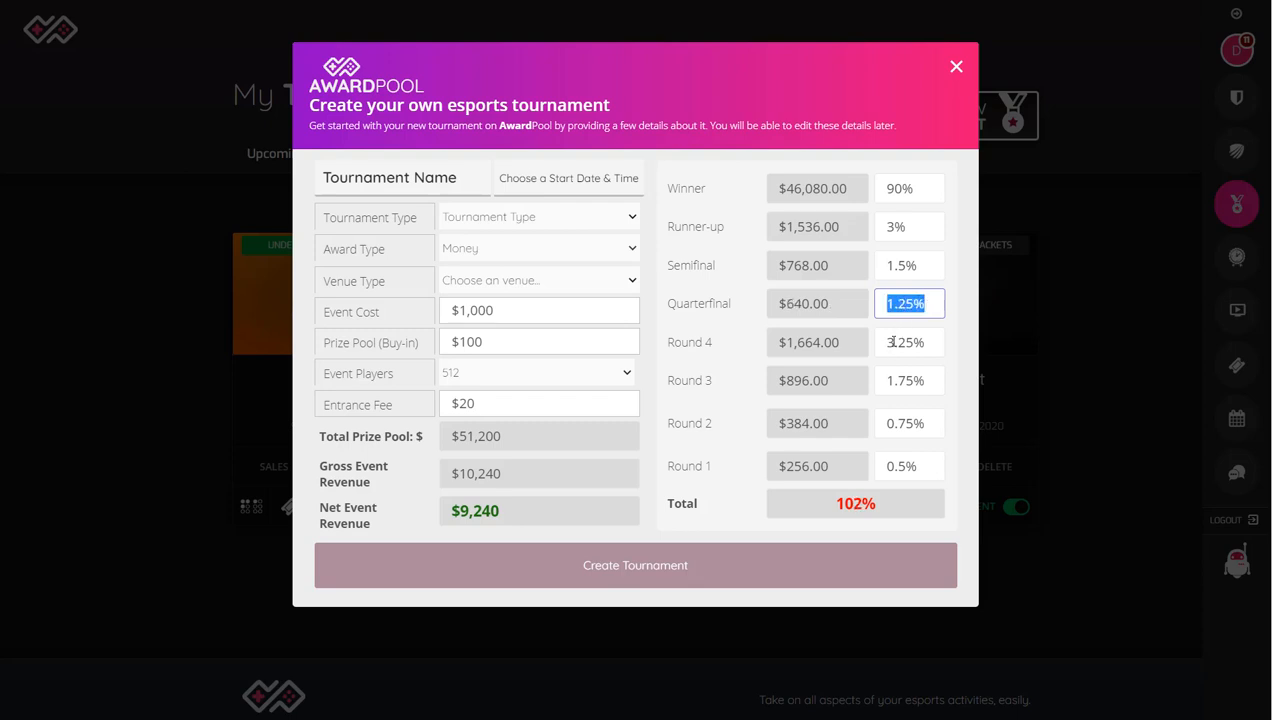
# Step: Set the Round 4 prize share to 0.25%
pyautogui.click(888, 342)
pyautogui.press('Delete')
pyautogui.write('00')
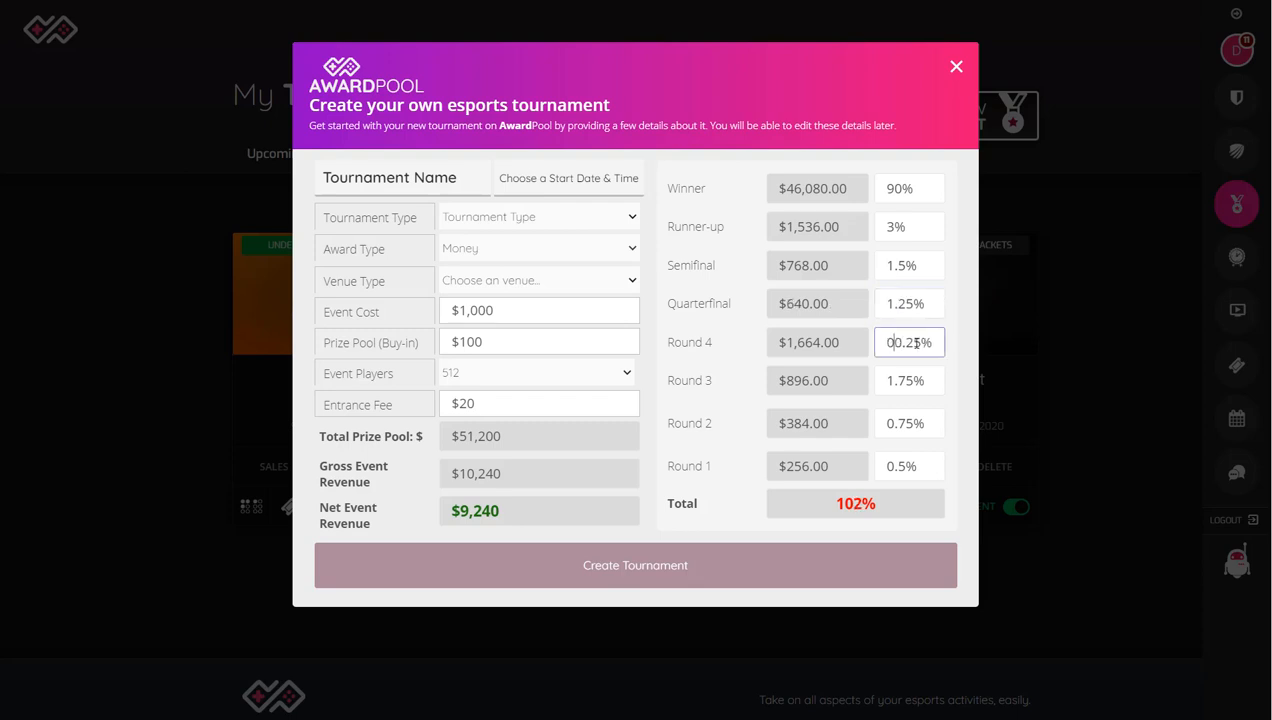
pyautogui.click(888, 380)
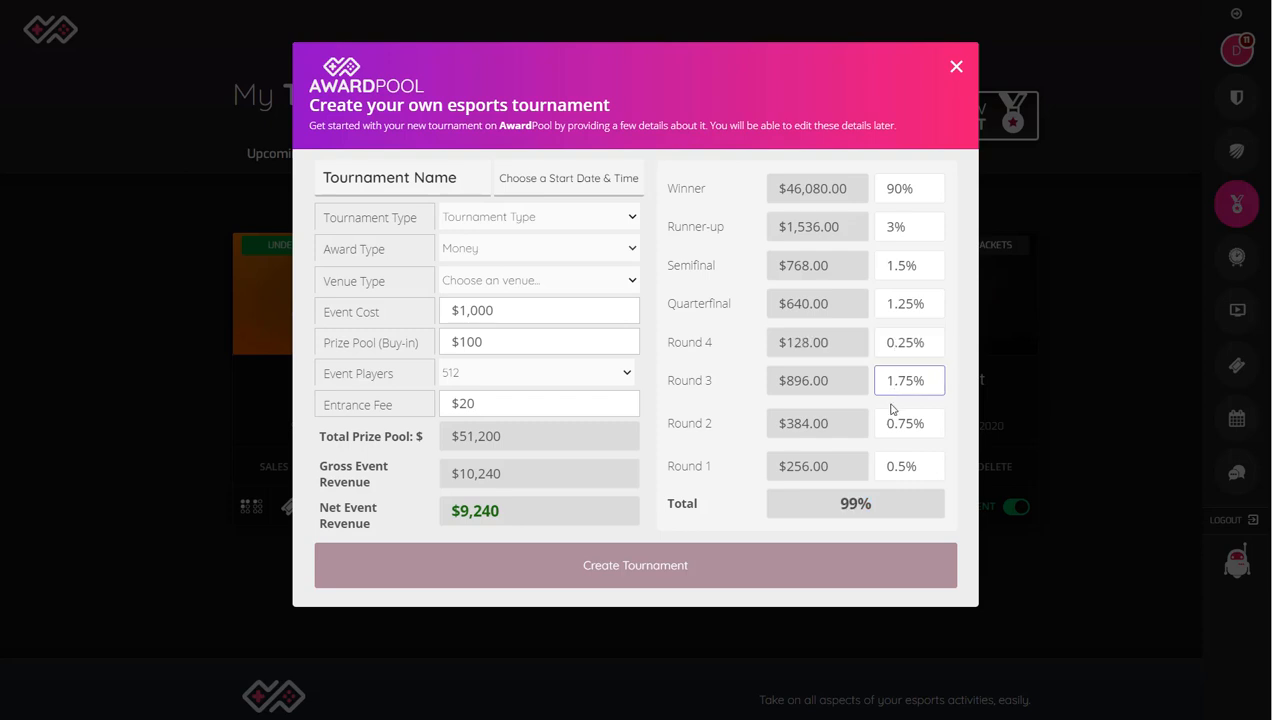
# Step: Set the Round 4 prize share to 1.25% and check the payout total
pyautogui.moveTo(888, 343); pyautogui.dragTo(898, 345)
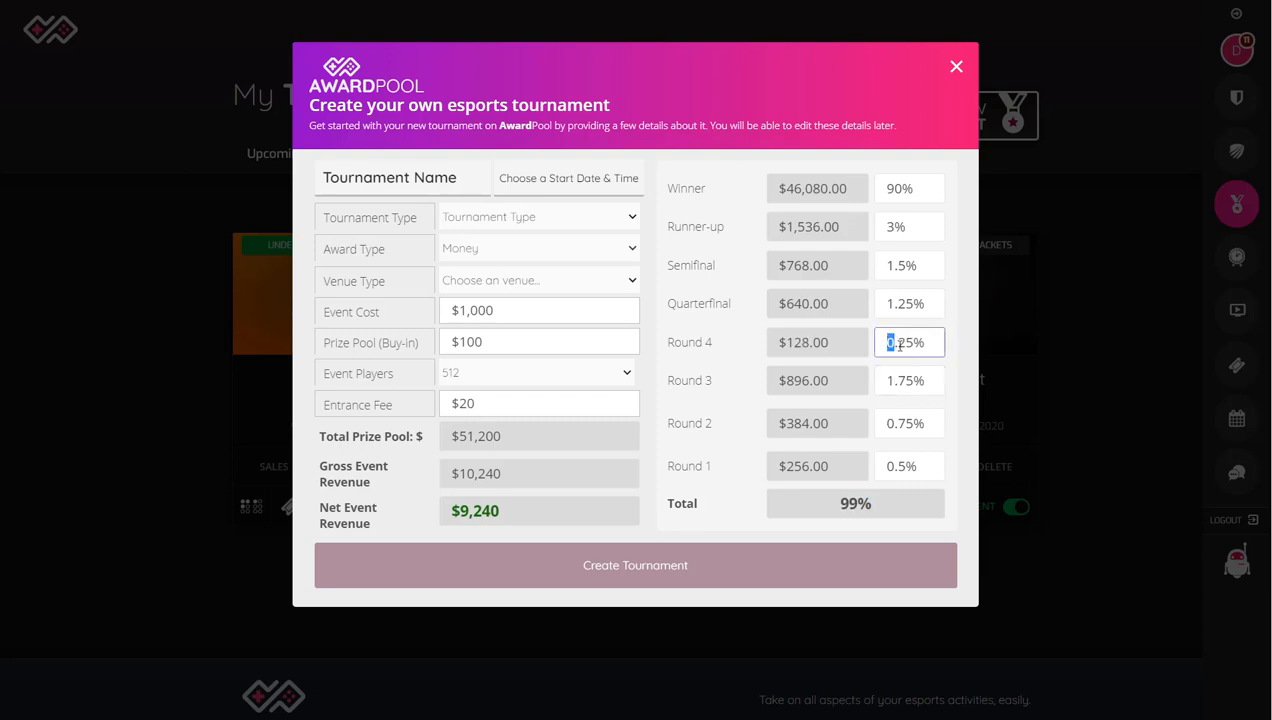
pyautogui.write('1')
pyautogui.click(897, 306)
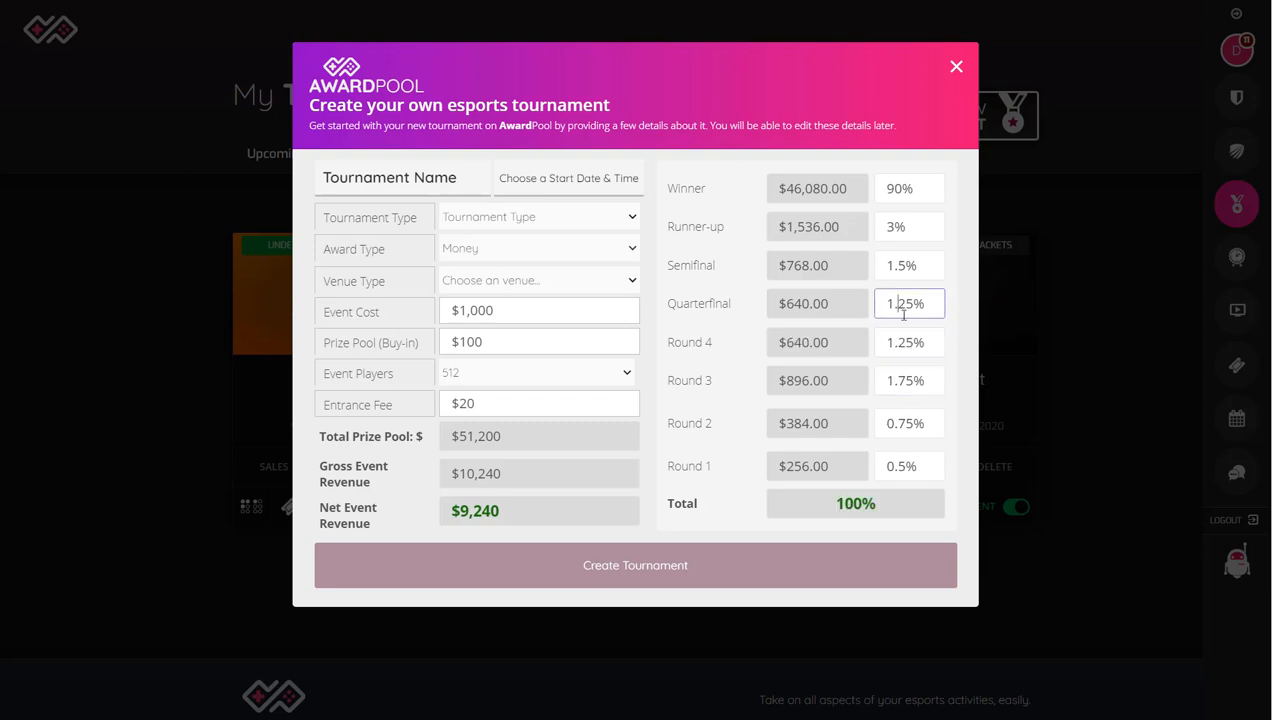
pyautogui.moveTo(830, 503); pyautogui.dragTo(875, 503)
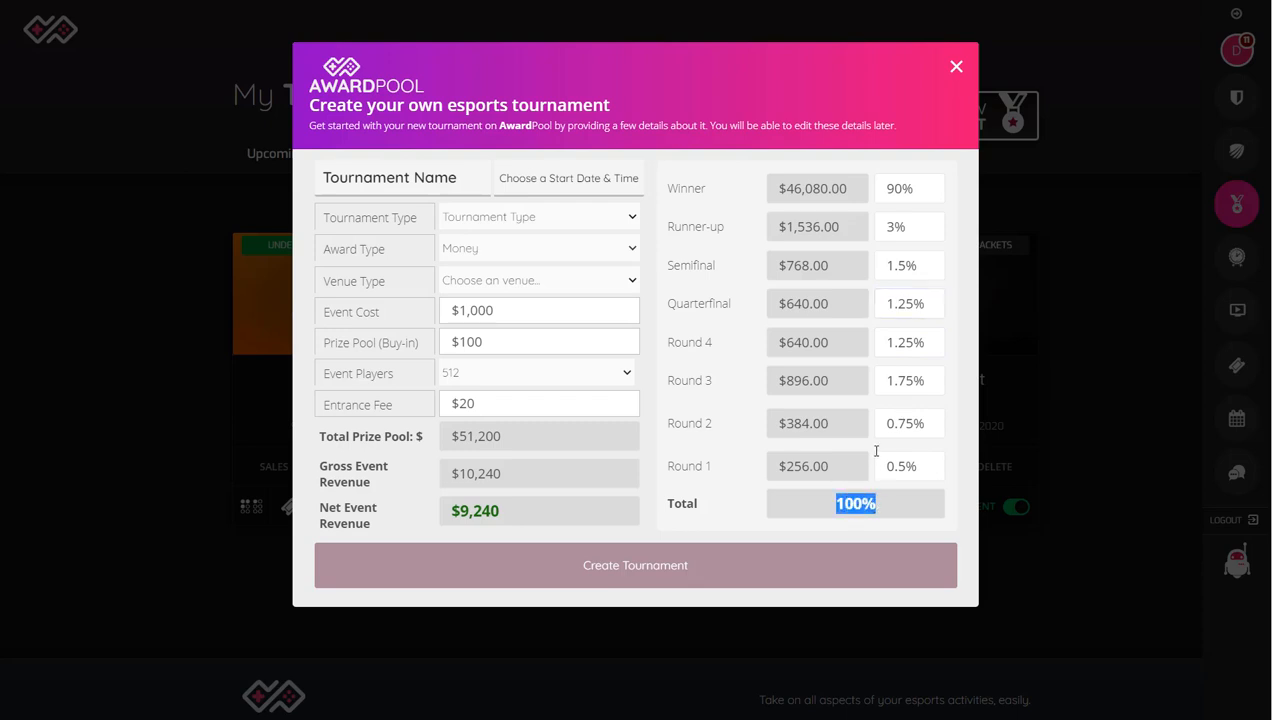
# Step: Set the tournament's start date and time to Jun 25, 2020 11:06 am
pyautogui.click(585, 180)
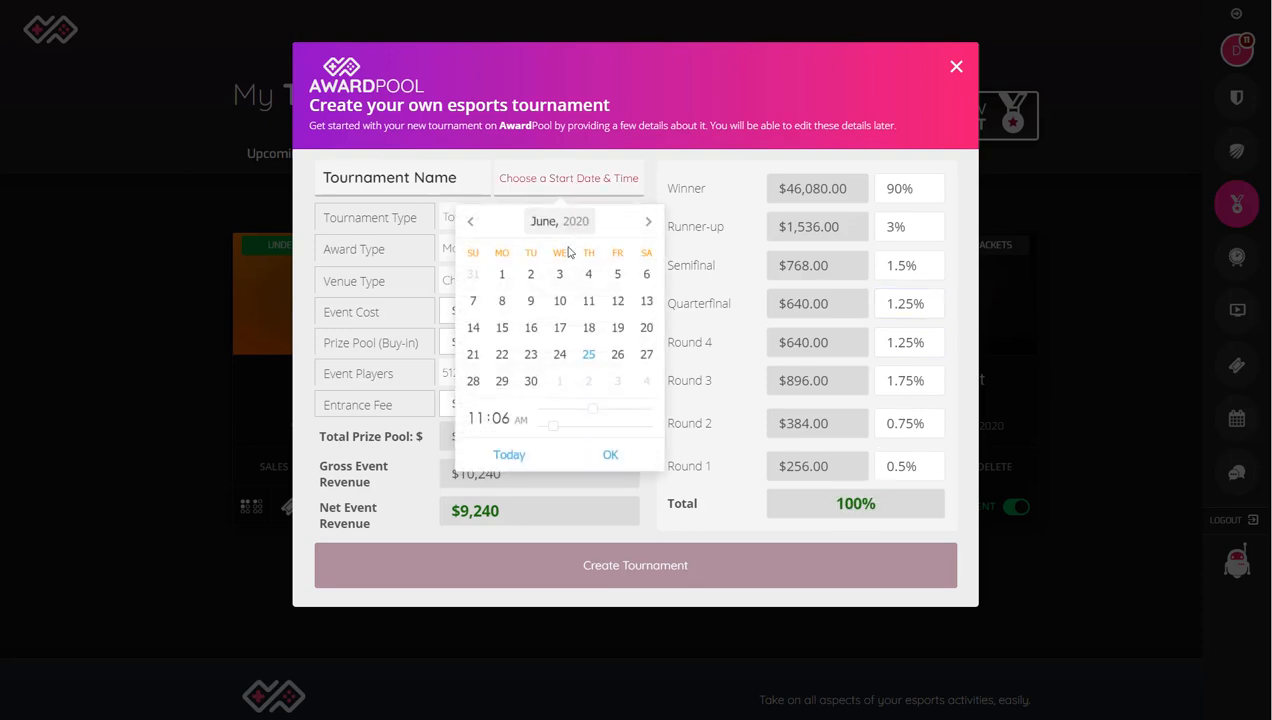
pyautogui.click(588, 355)
pyautogui.click(610, 454)
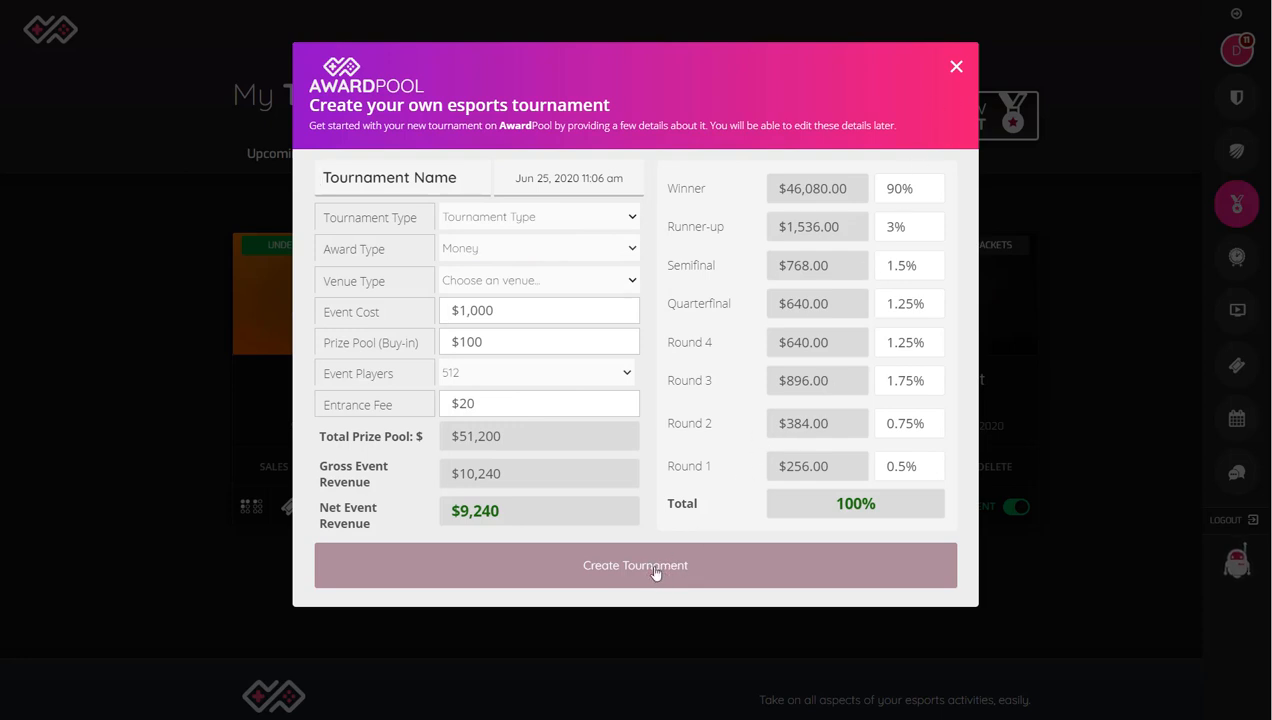
# Step: Create the tournament with the venue type Online and the tournament type round robin
pyautogui.click(545, 288)
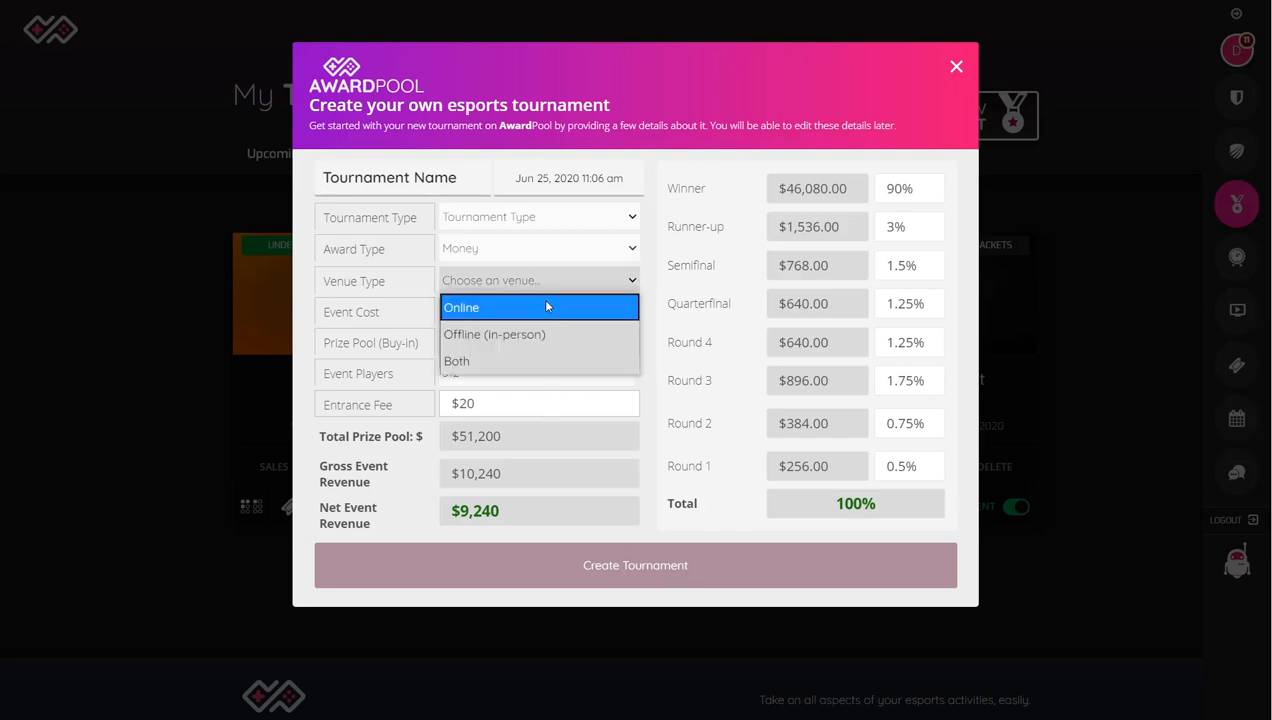
pyautogui.click(547, 307)
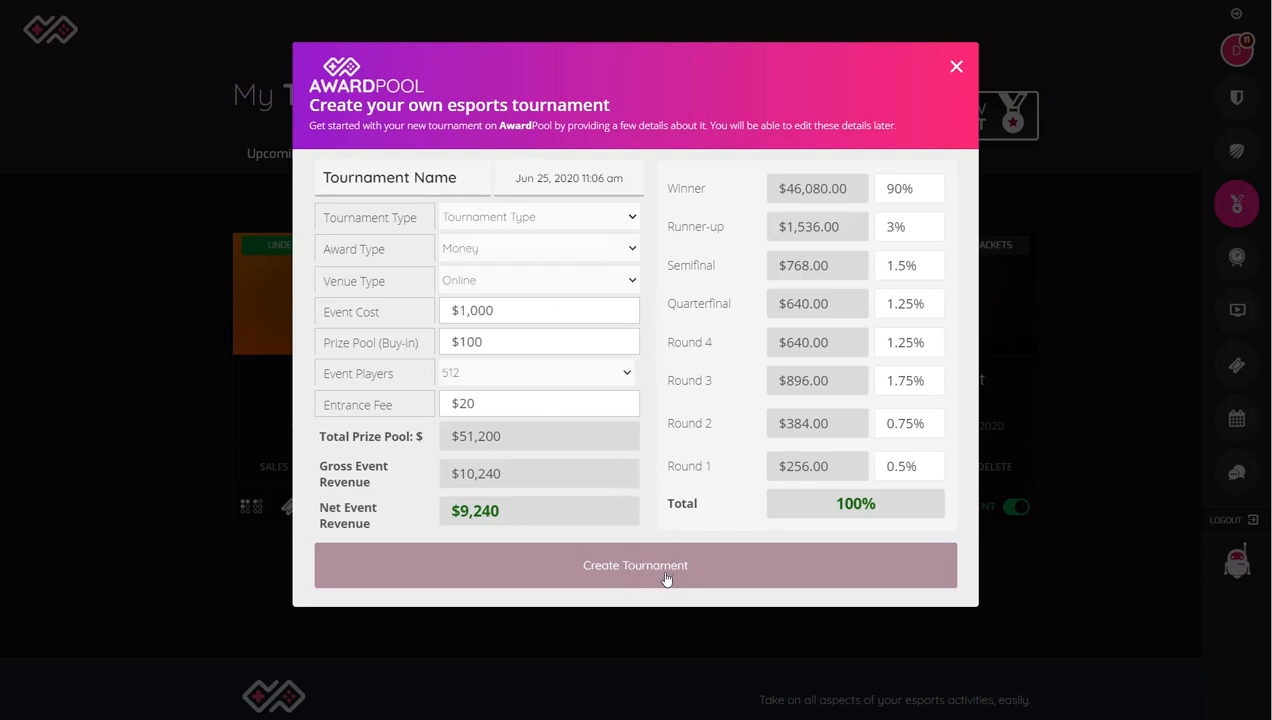
pyautogui.click(539, 224)
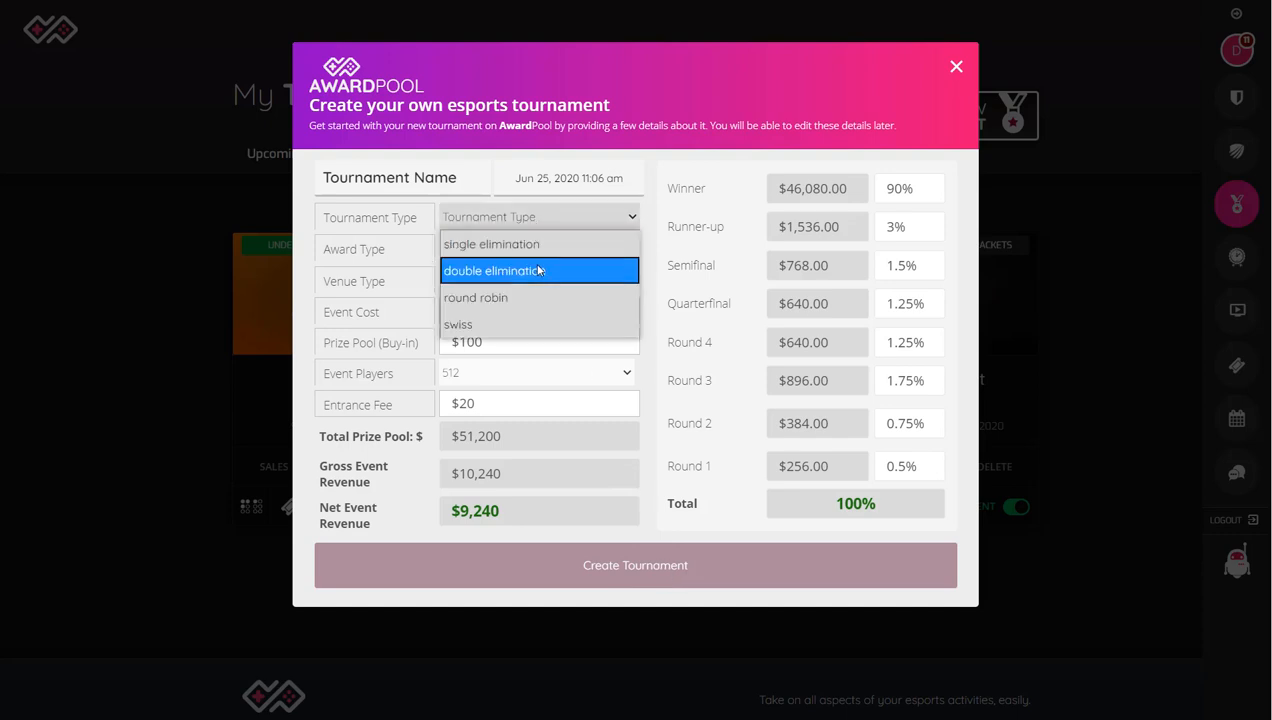
pyautogui.click(540, 297)
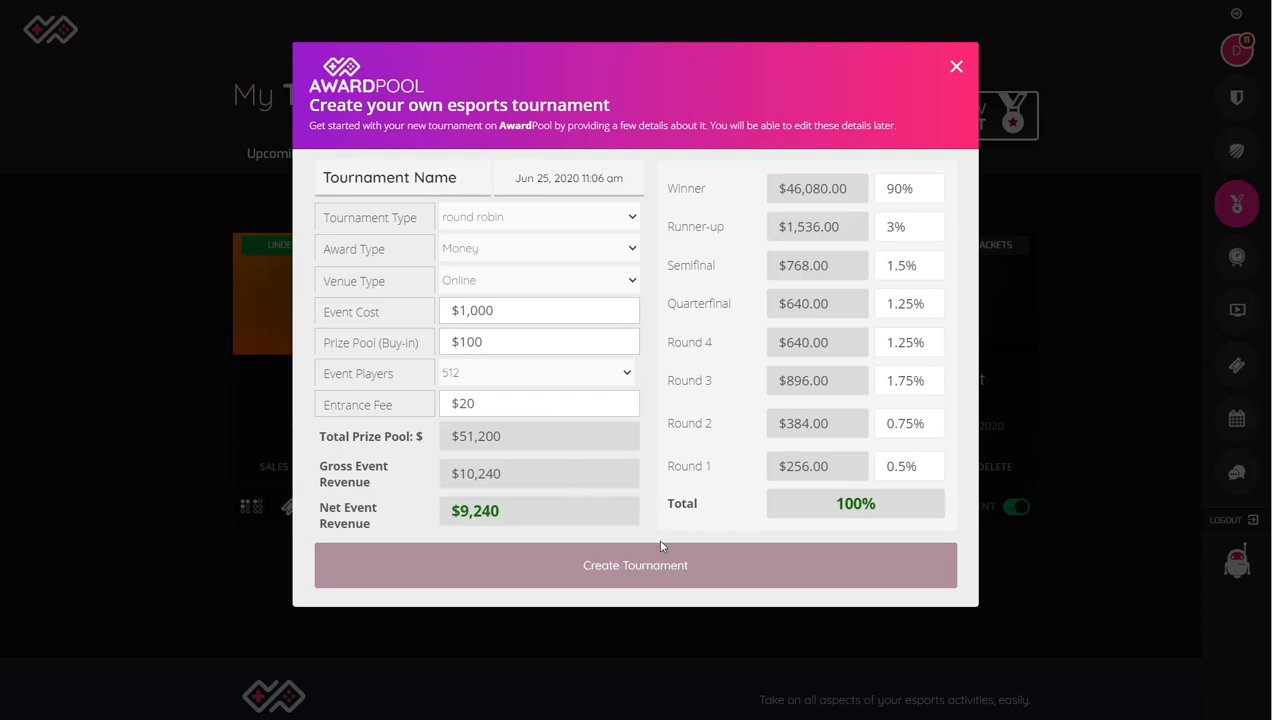
pyautogui.click(665, 575)
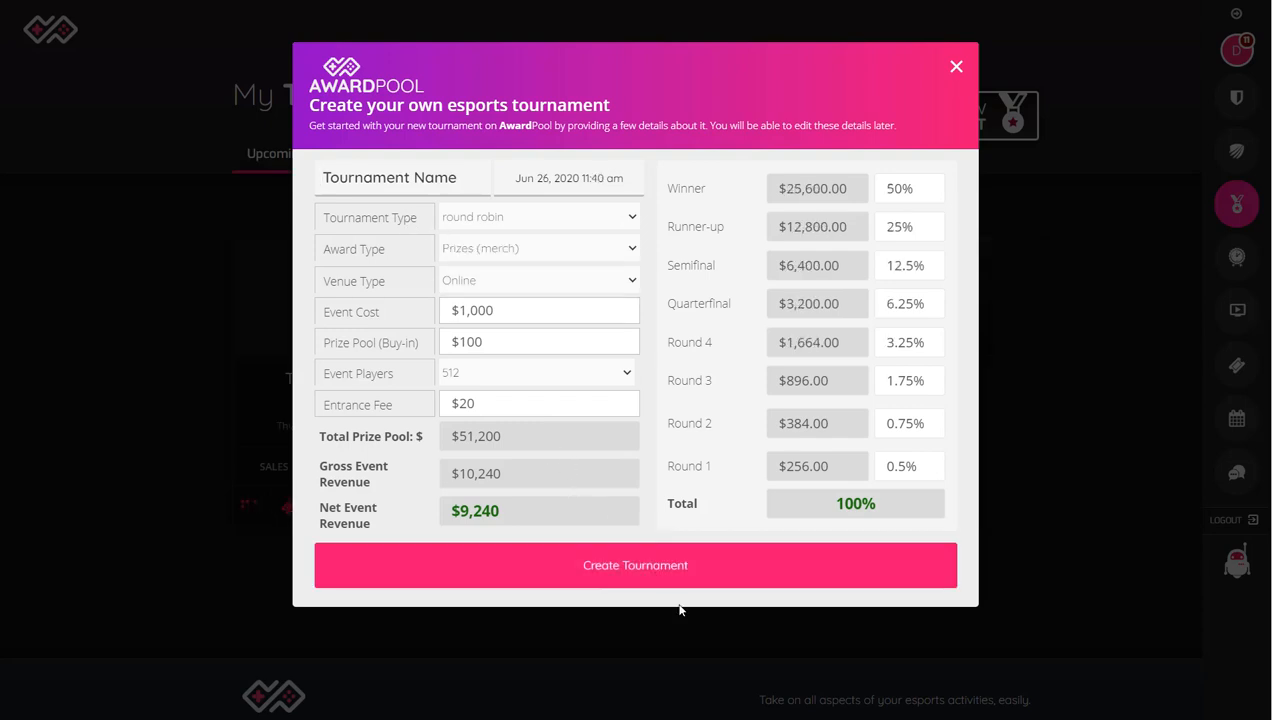
# Step: Name the new tournament "Demo Test 1" and create it
pyautogui.doubleClick(466, 177)
pyautogui.click(466, 177)
pyautogui.tripleClick(441, 178)
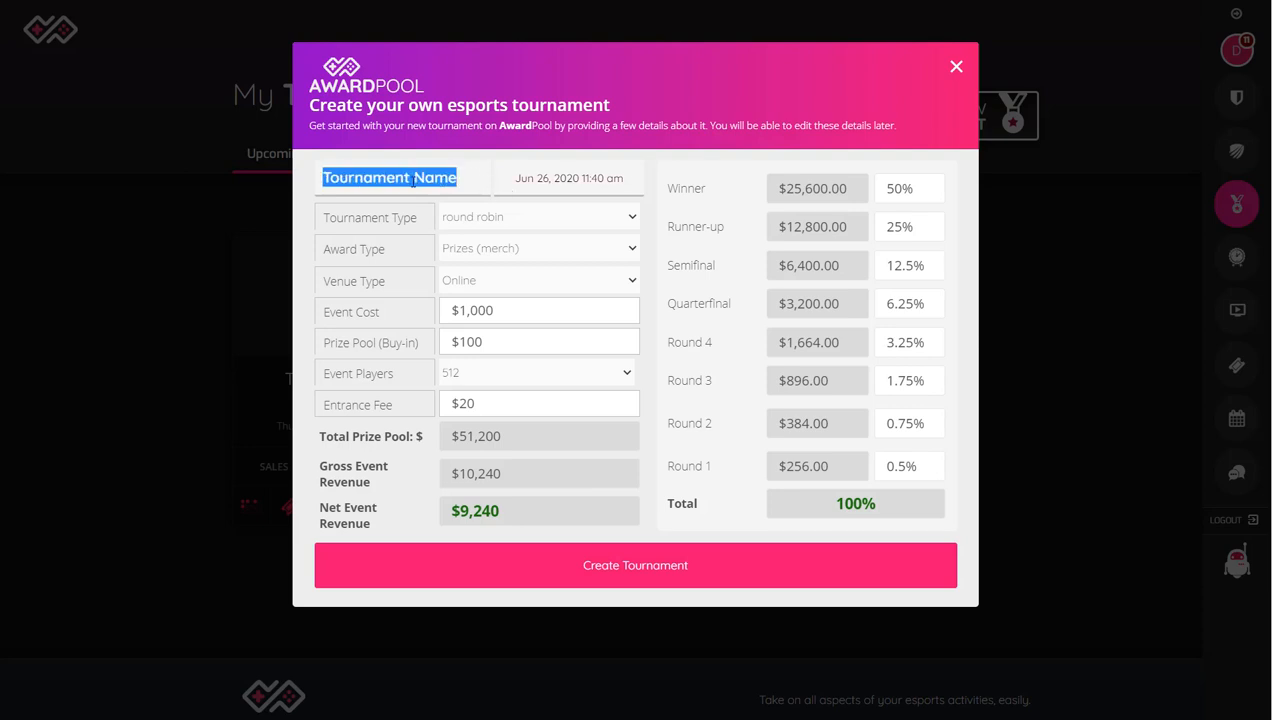
pyautogui.write('Demo Test')
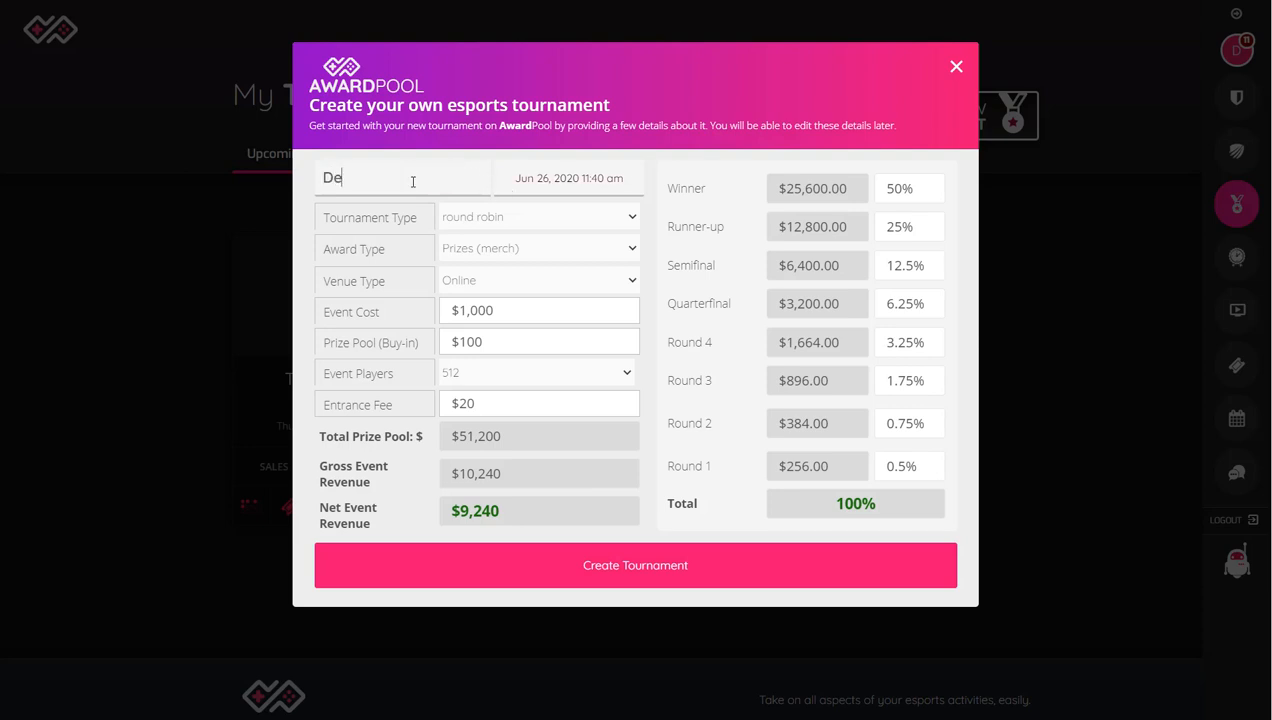
pyautogui.write(' 1')
pyautogui.click(647, 574)
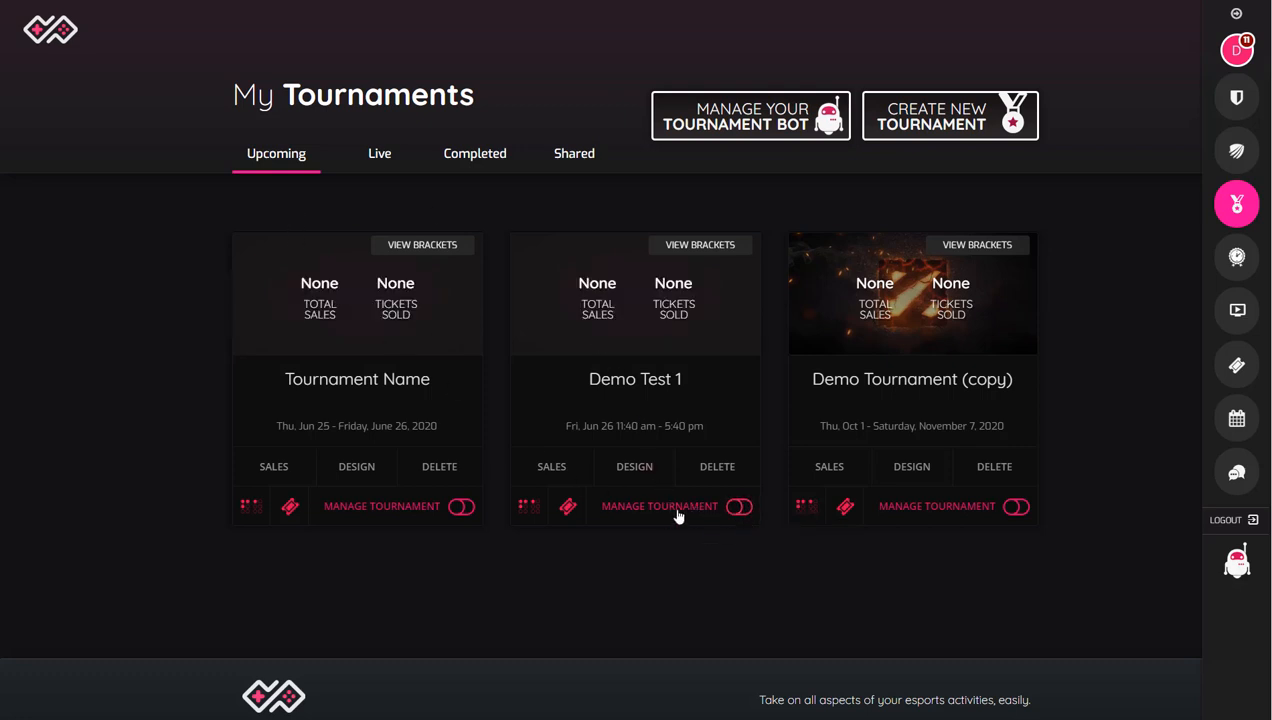
# Step: Start the Demo Test 1 tournament and open its management window
pyautogui.click(739, 509)
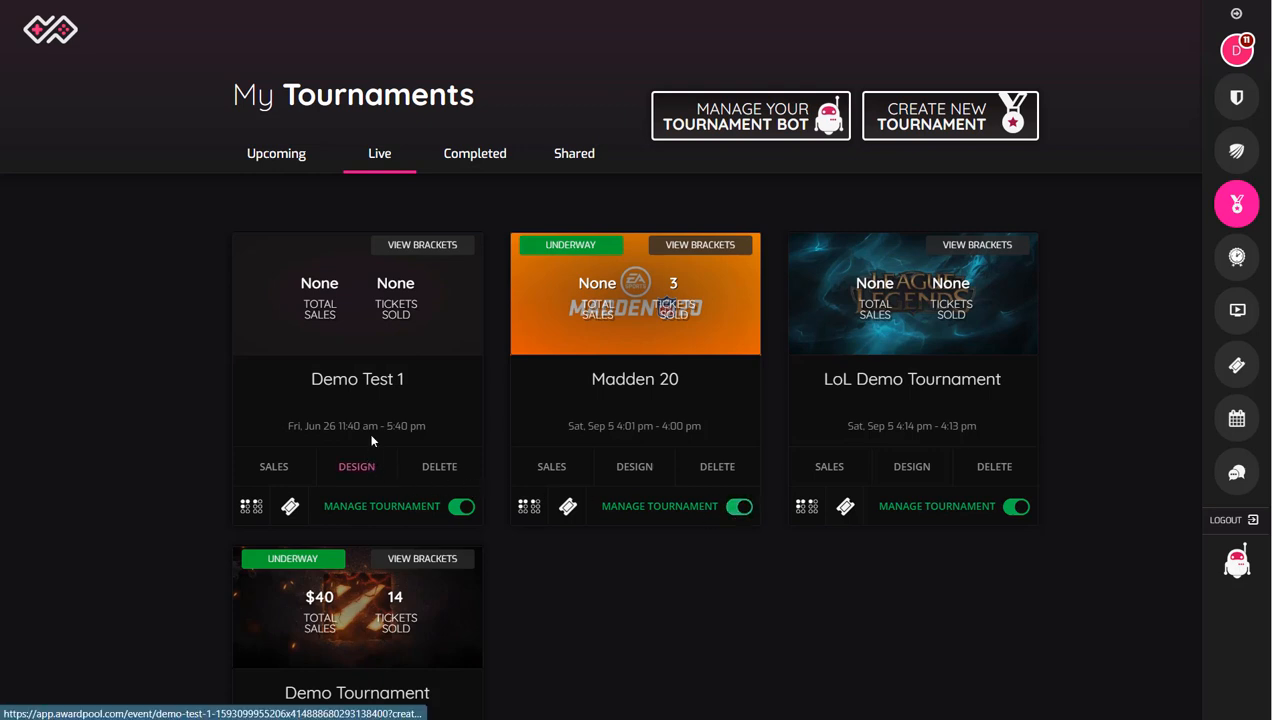
pyautogui.click(393, 514)
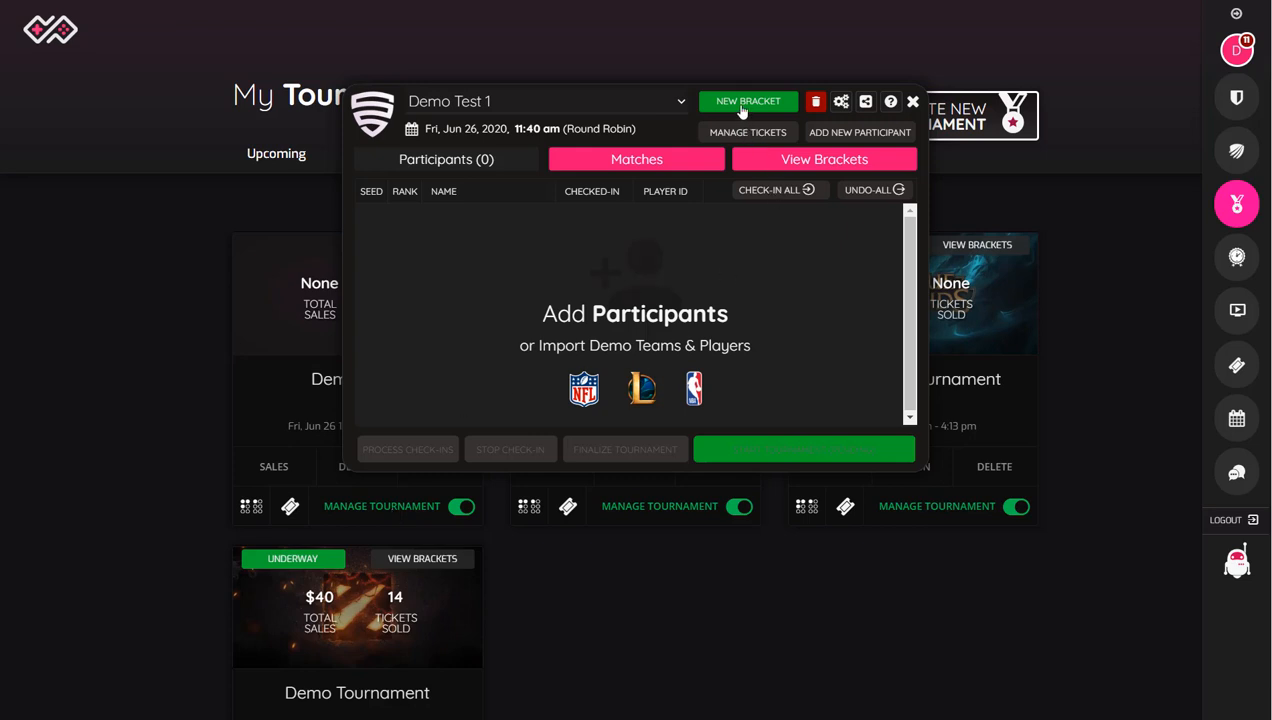
# Step: Set the check-in duration to 600 seconds in the advanced settings of Demo Test 1
pyautogui.click(841, 103)
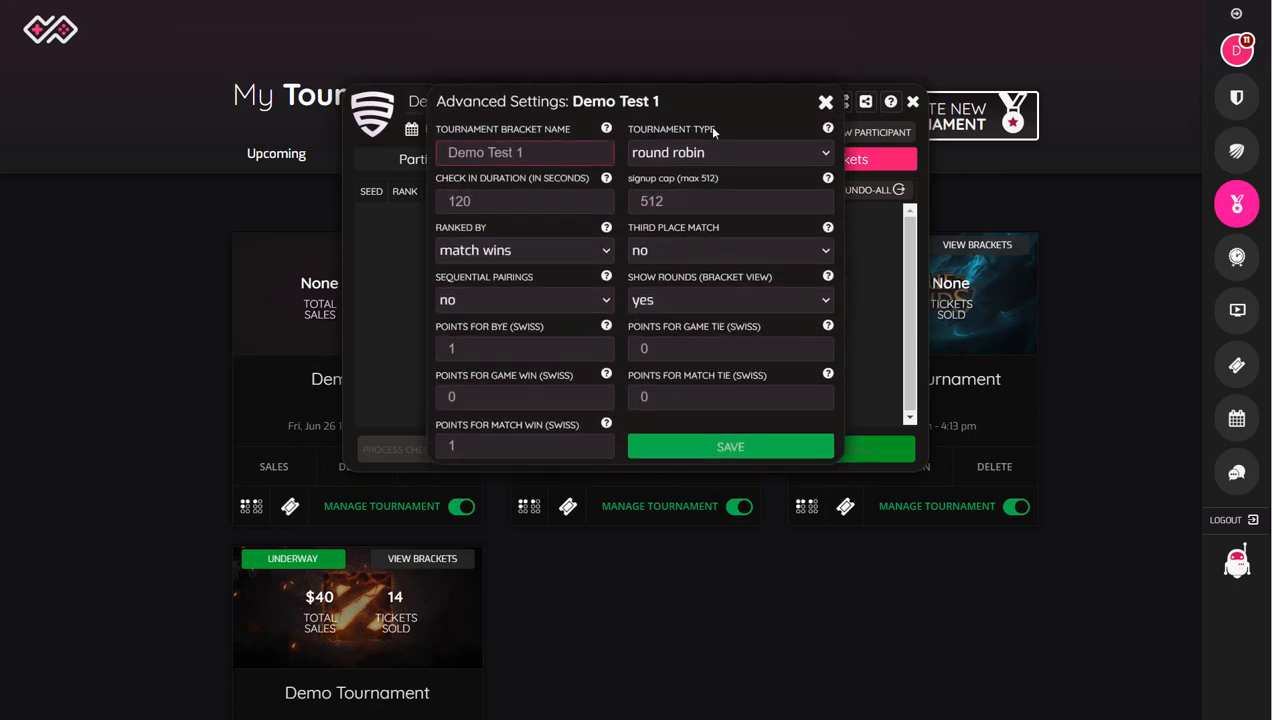
pyautogui.hotkey('ctrl', 'a')
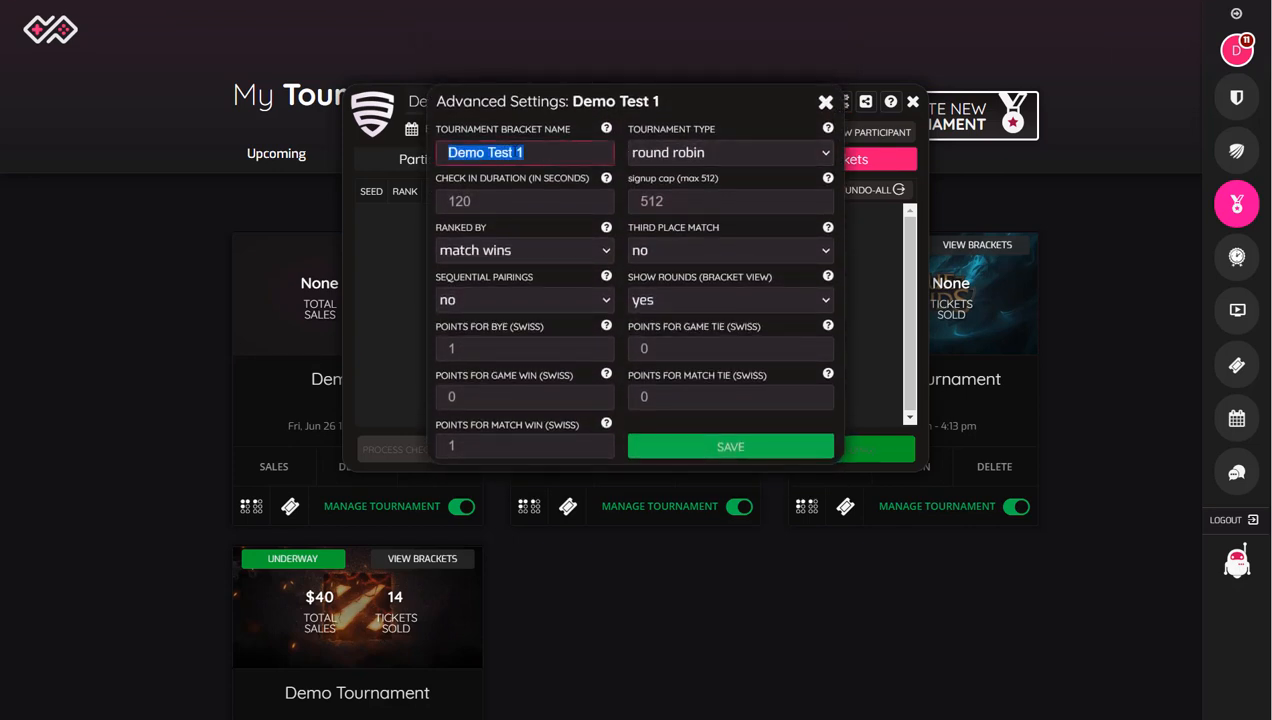
pyautogui.click(659, 158)
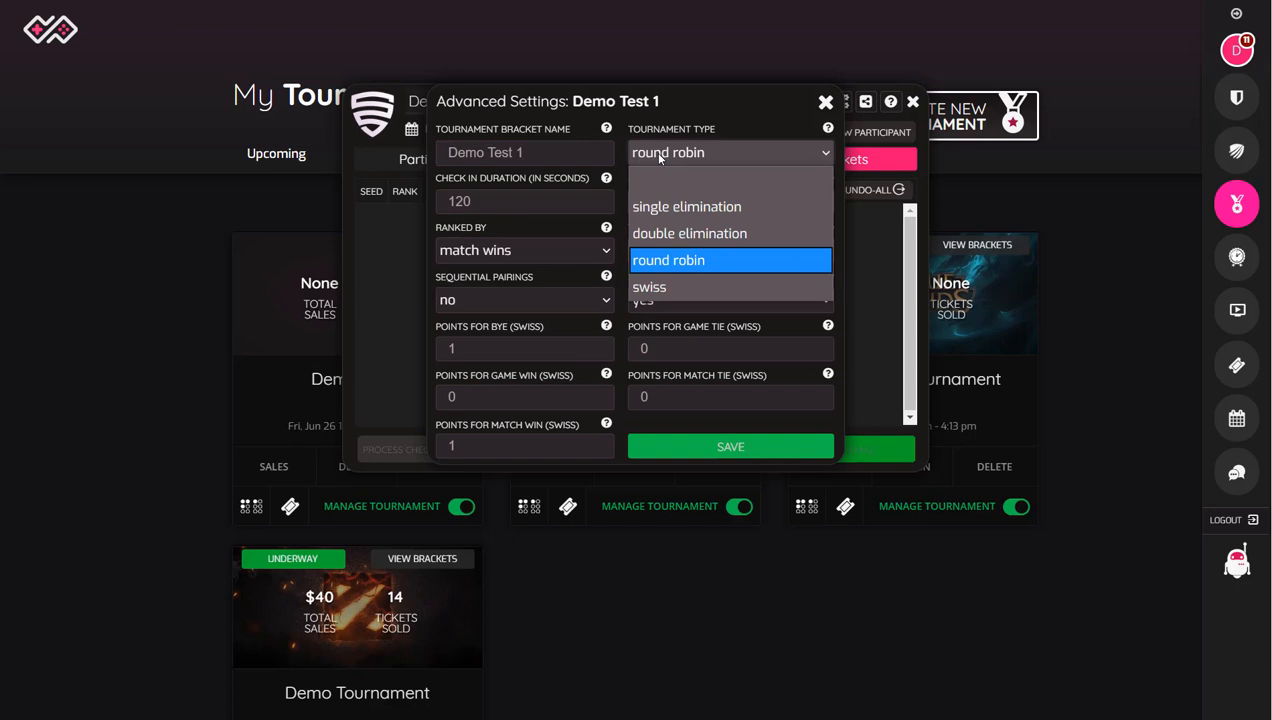
pyautogui.click(659, 158)
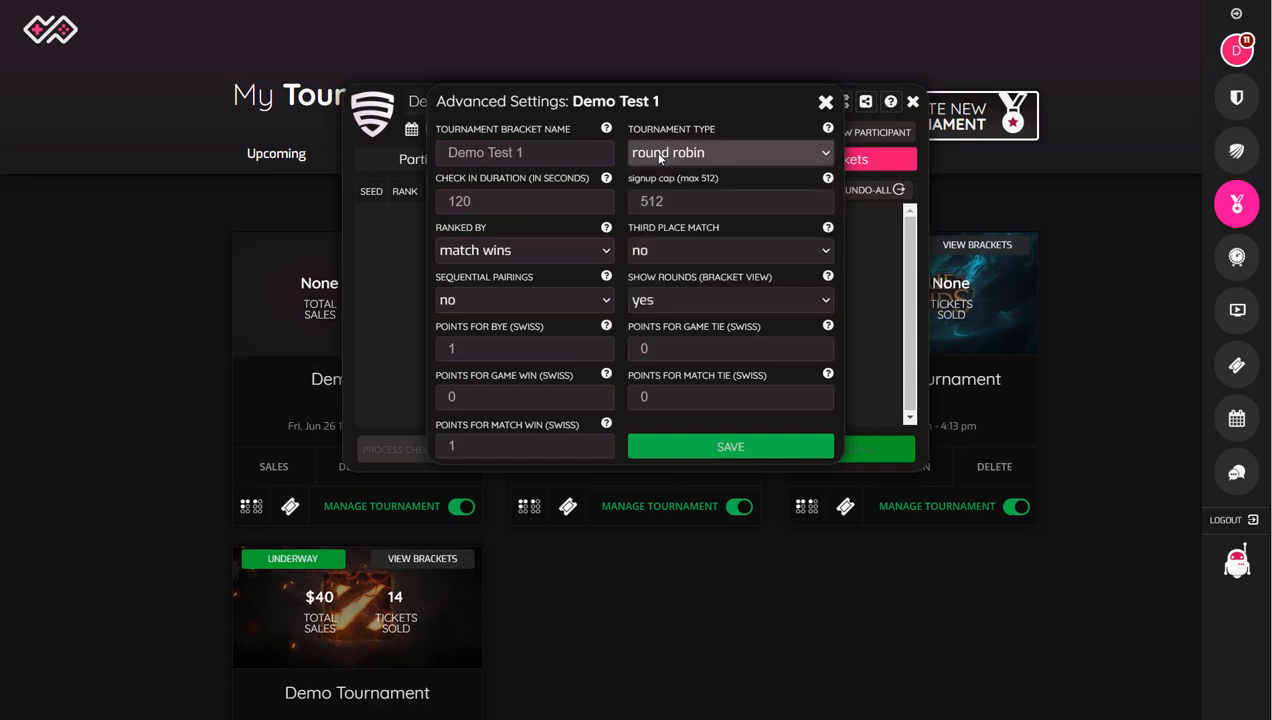
pyautogui.doubleClick(512, 203)
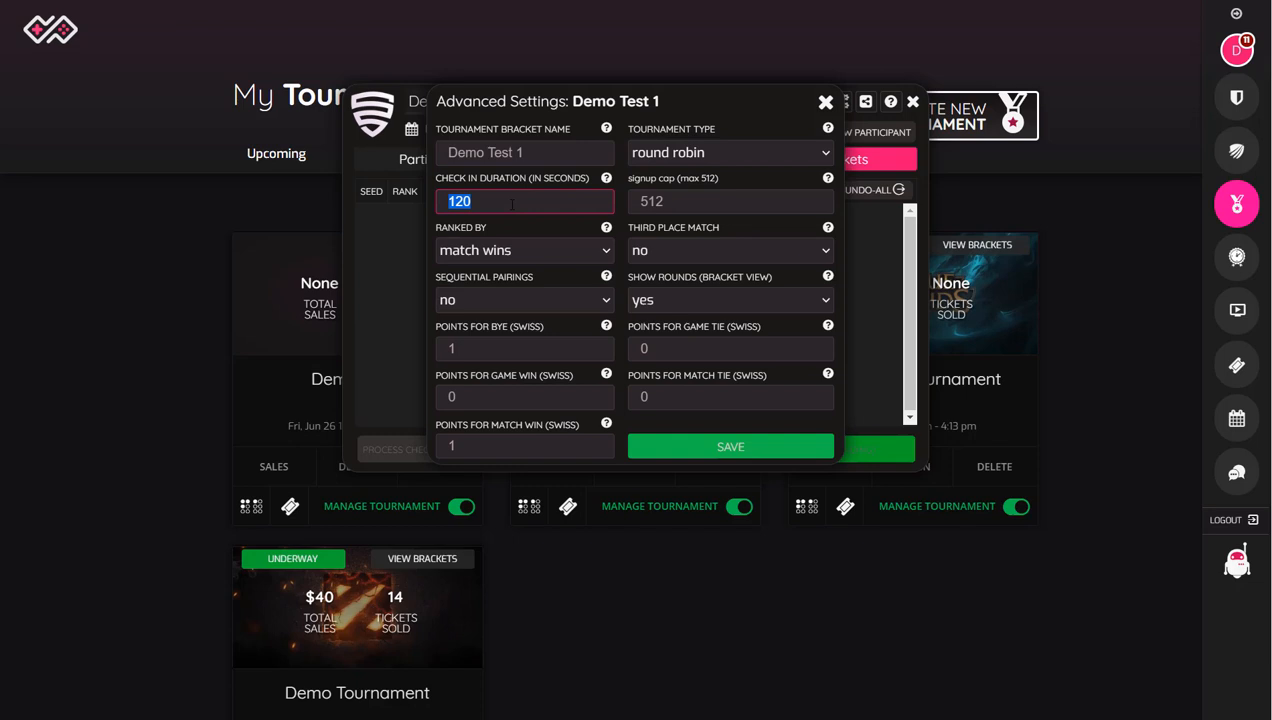
pyautogui.write('600')
# Step: Switch the tournament type to single elimination and back to round robin
pyautogui.doubleClick(688, 204)
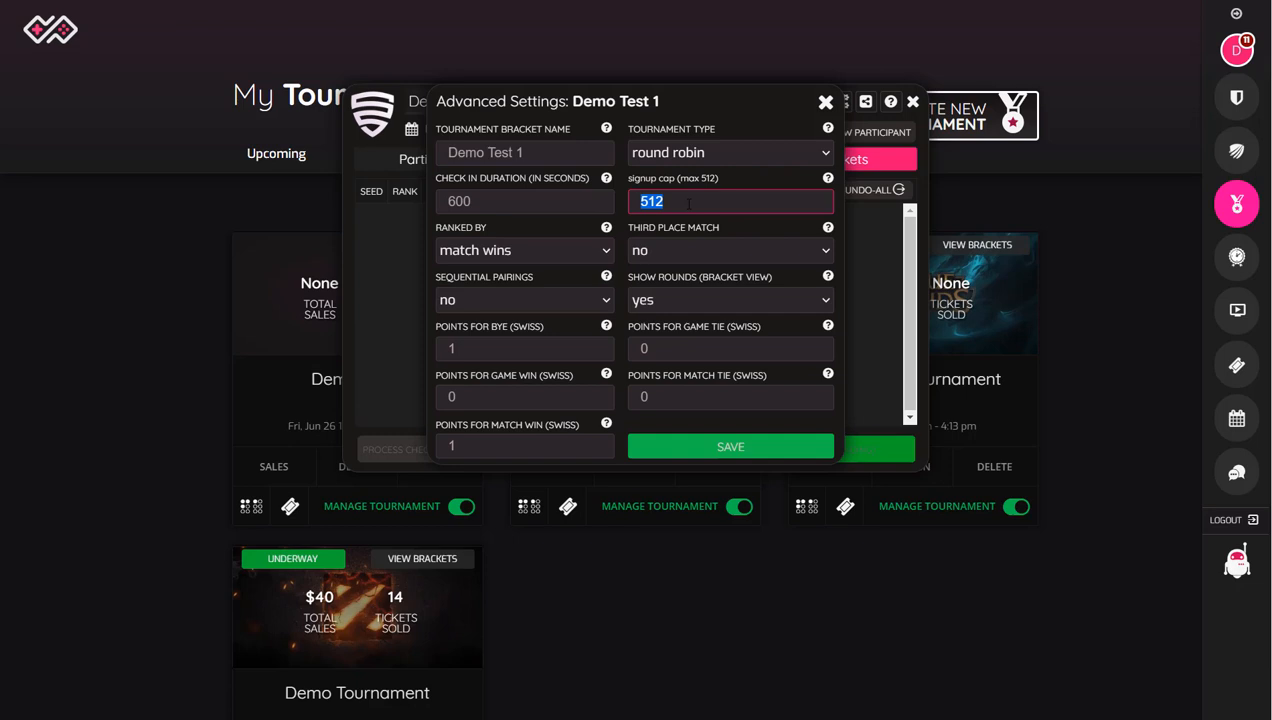
pyautogui.click(657, 150)
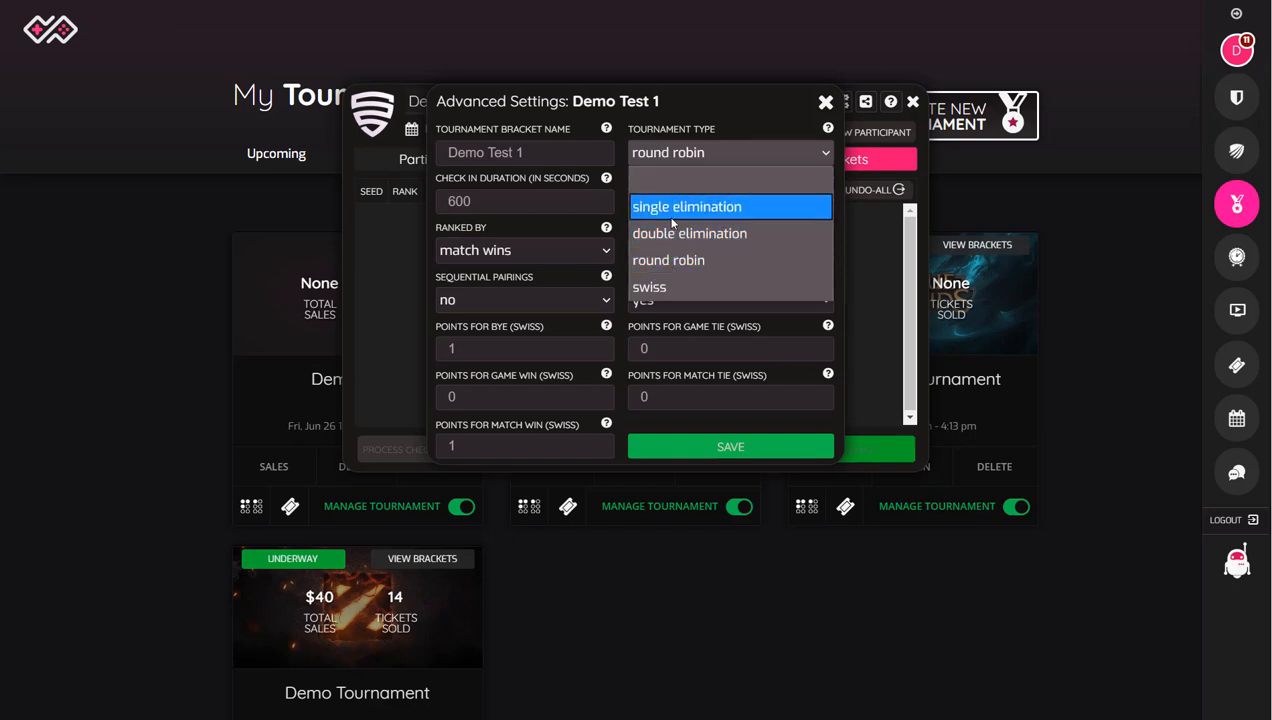
pyautogui.click(667, 214)
pyautogui.click(669, 158)
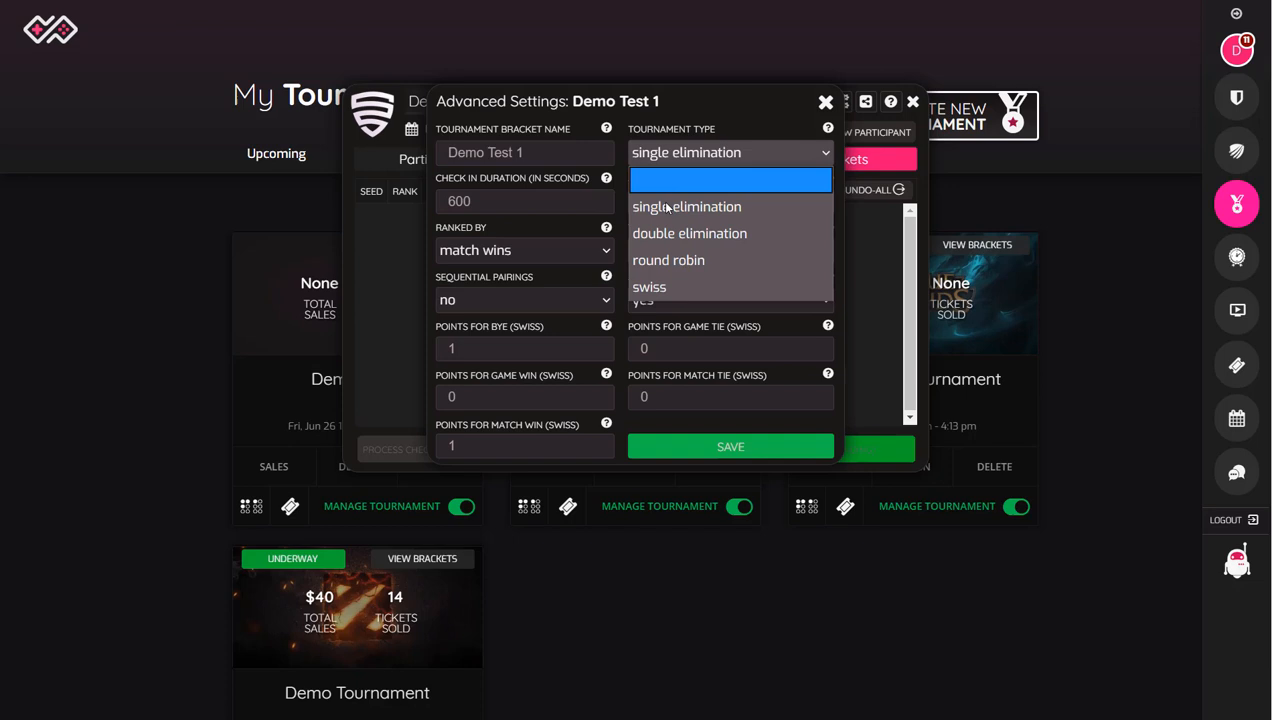
pyautogui.click(679, 260)
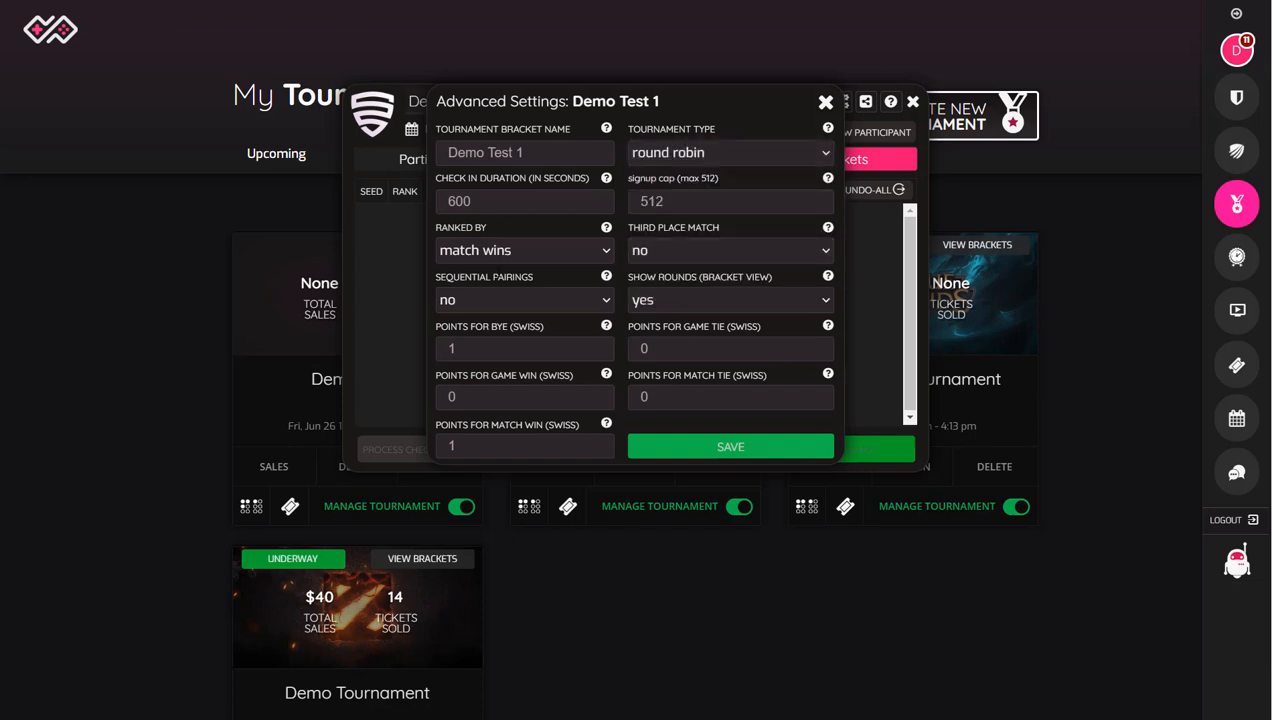
# Step: Review the available ranking criteria and close the advanced settings
pyautogui.click(492, 255)
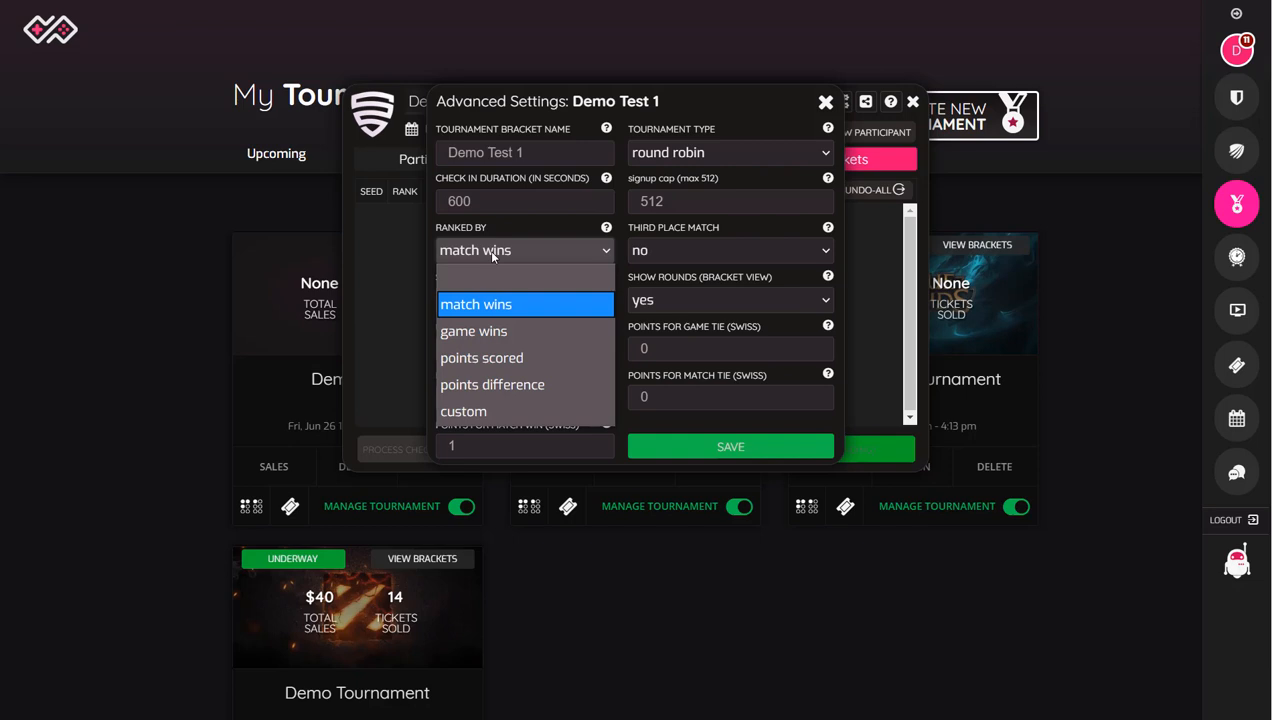
pyautogui.click(491, 254)
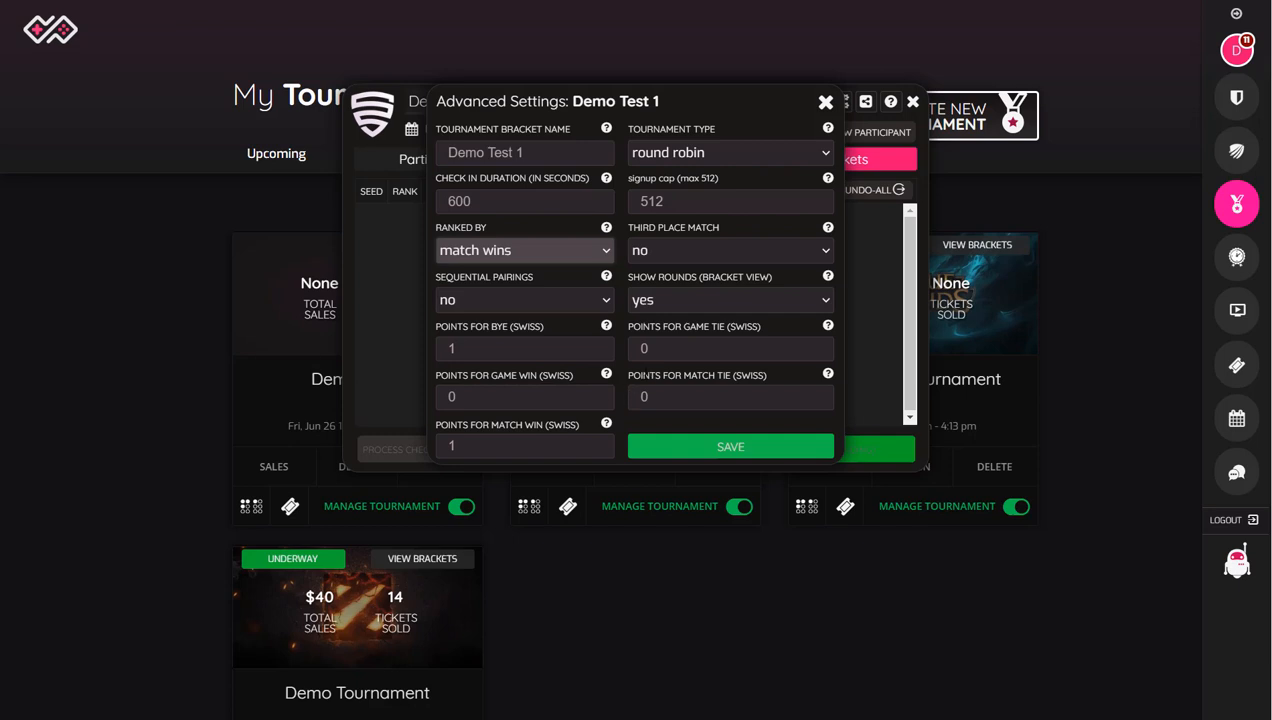
pyautogui.click(826, 104)
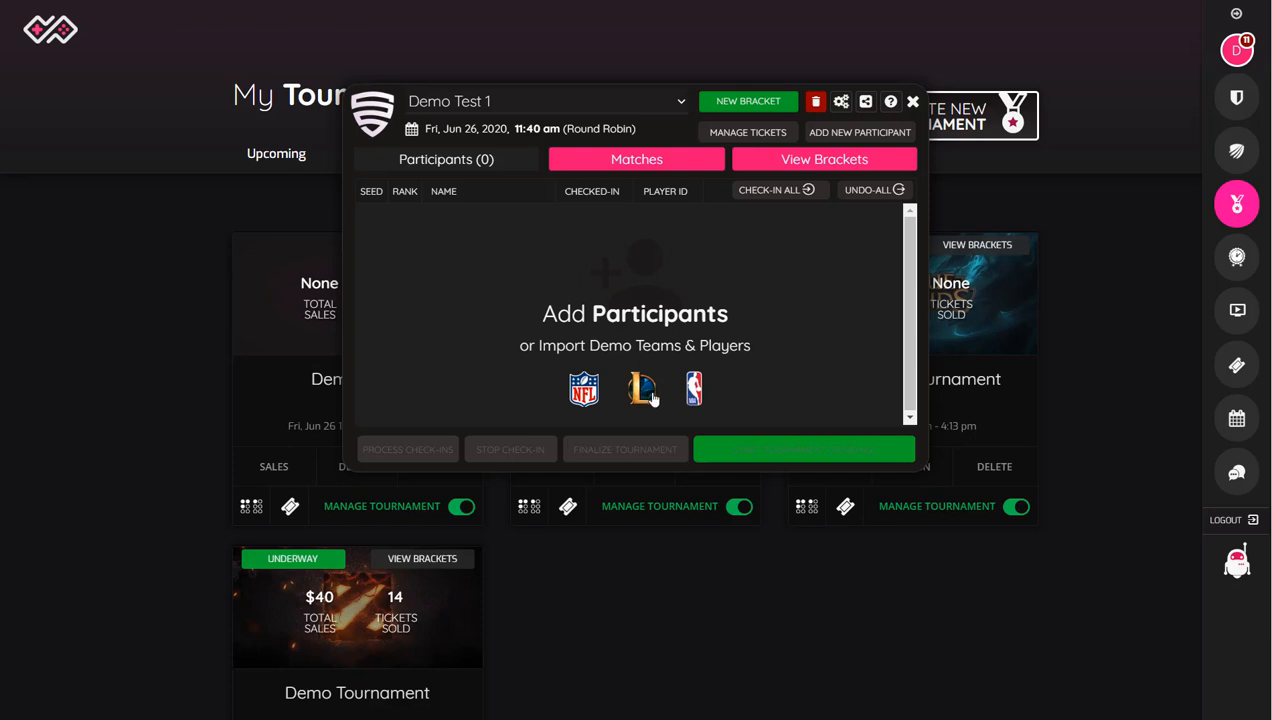
# Step: Add a Free entry ticket to the tournament with a quantity of 512 and individual players allowed
pyautogui.click(741, 135)
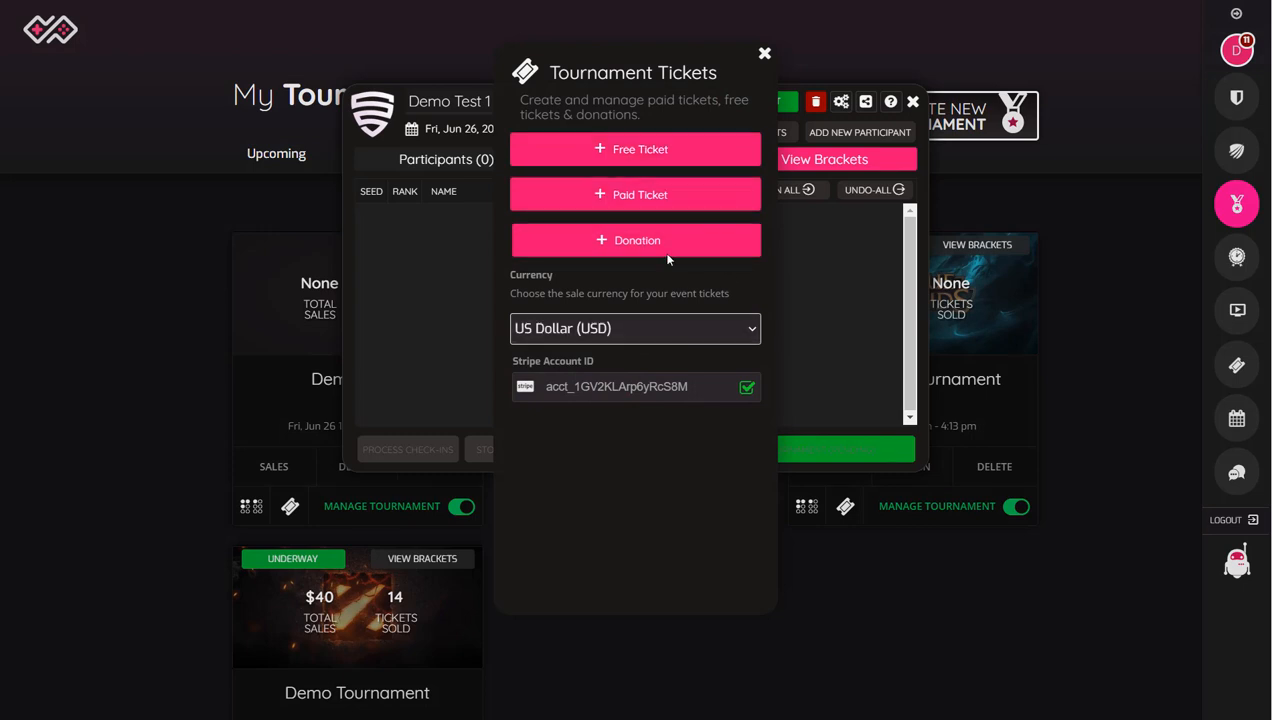
pyautogui.click(646, 155)
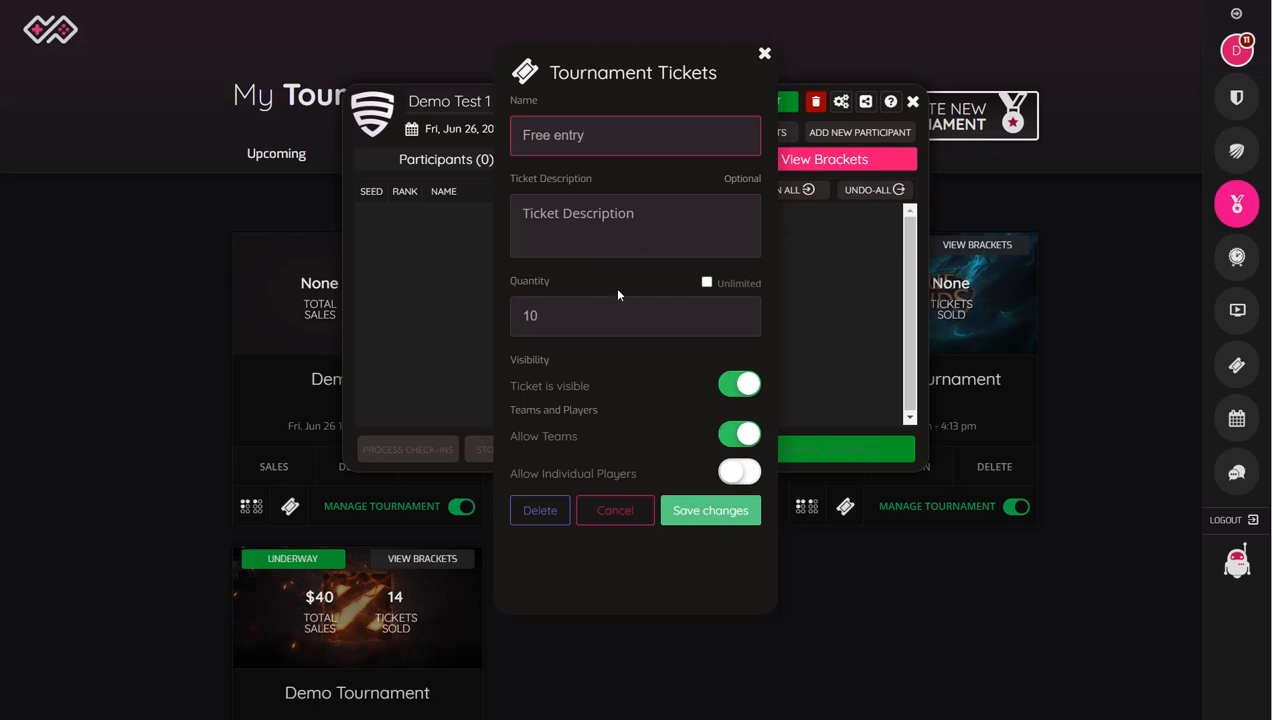
pyautogui.doubleClick(526, 316)
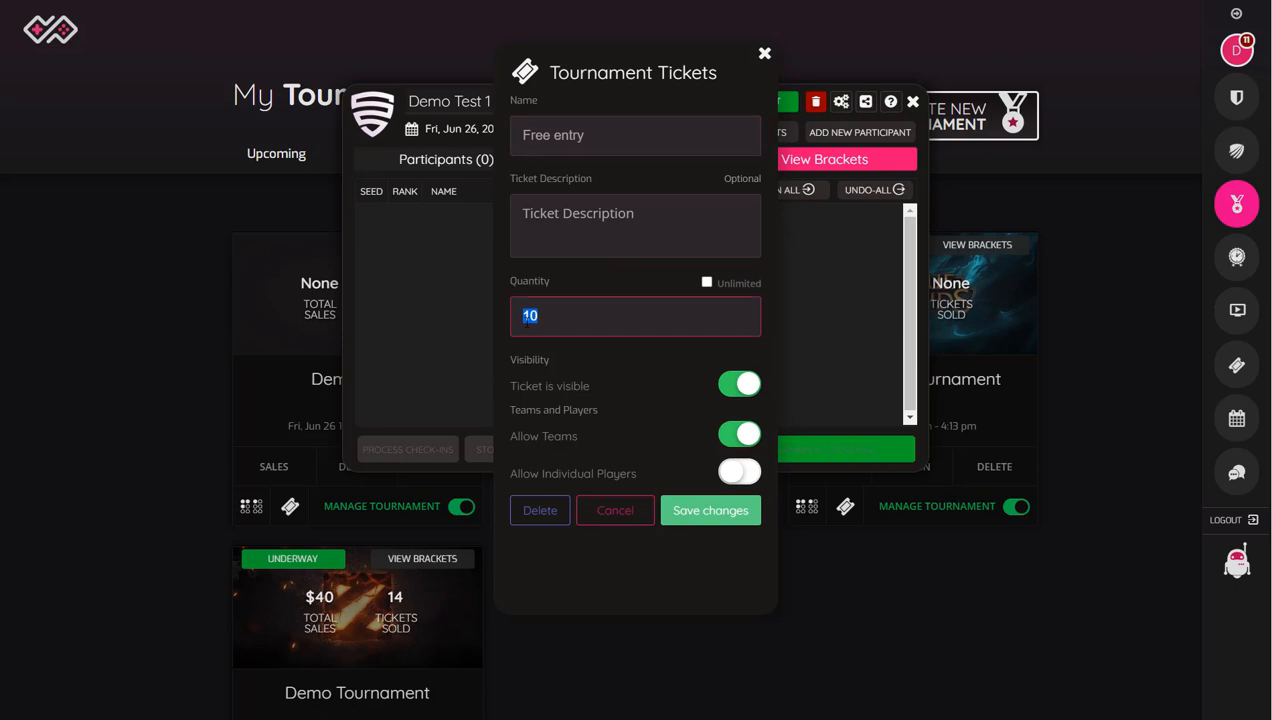
pyautogui.click(706, 284)
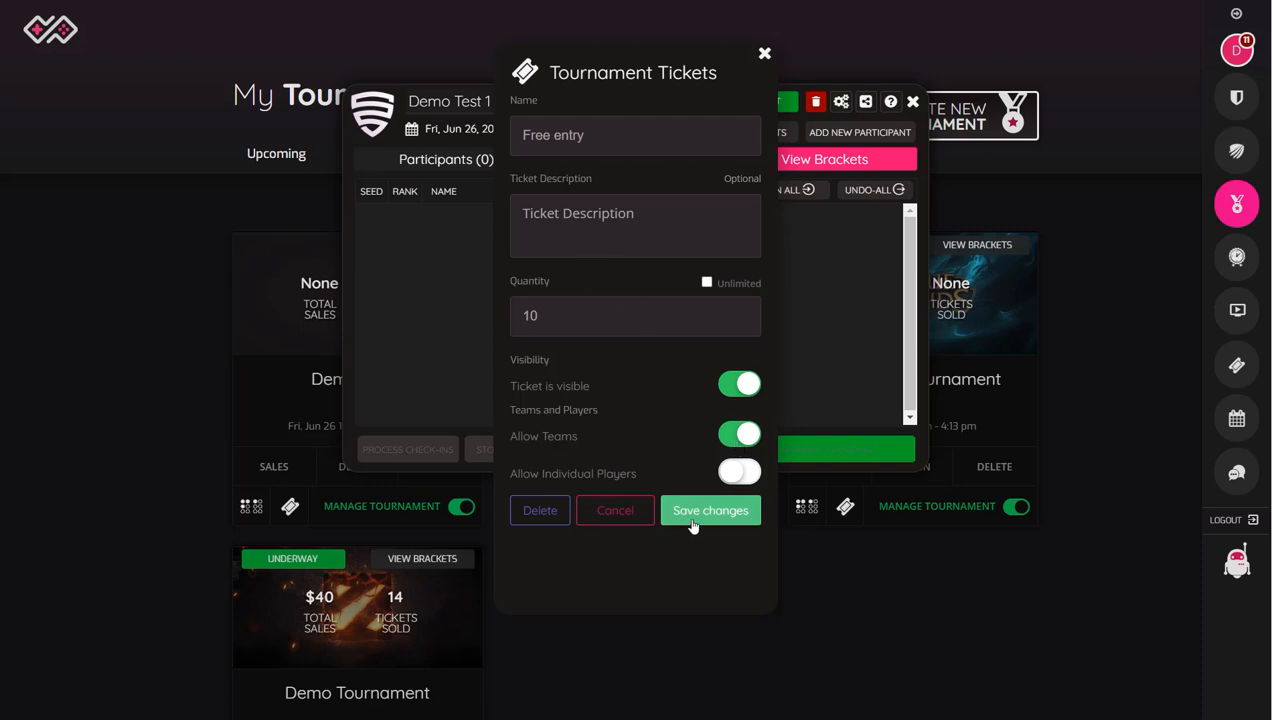
pyautogui.doubleClick(640, 320)
pyautogui.press('BackSpace')
pyautogui.write('512')
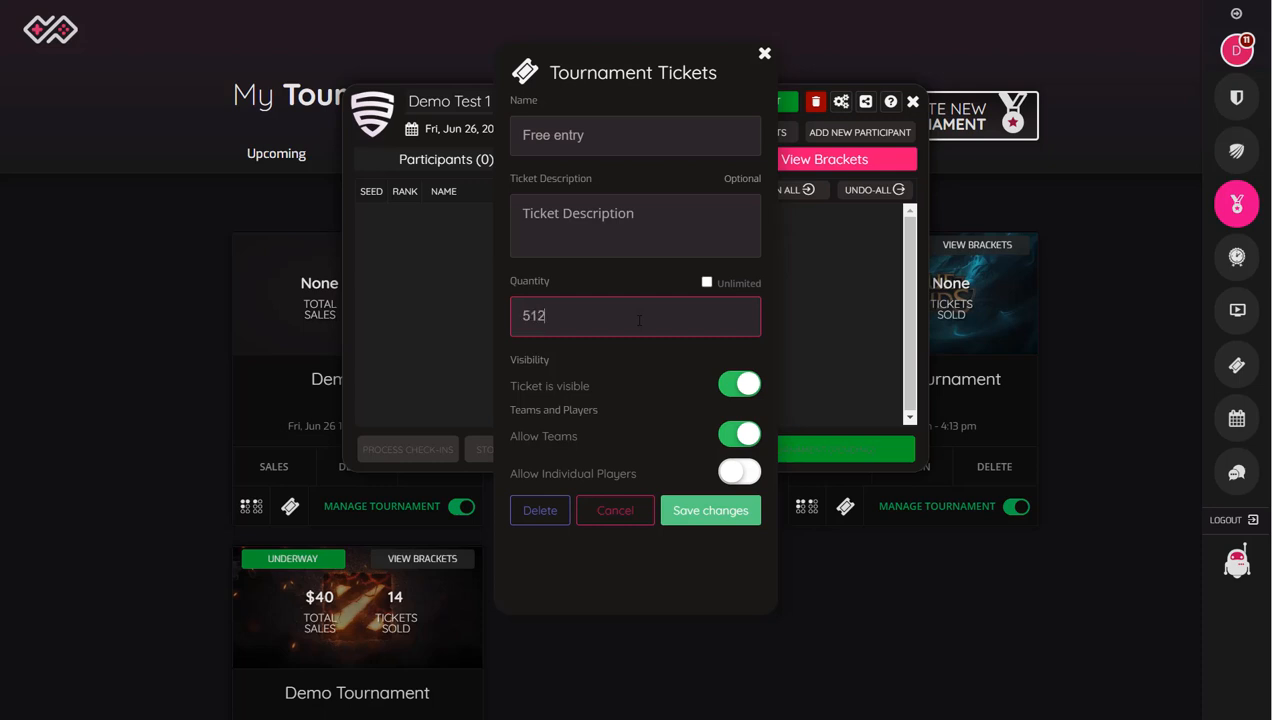
pyautogui.click(737, 474)
pyautogui.click(705, 515)
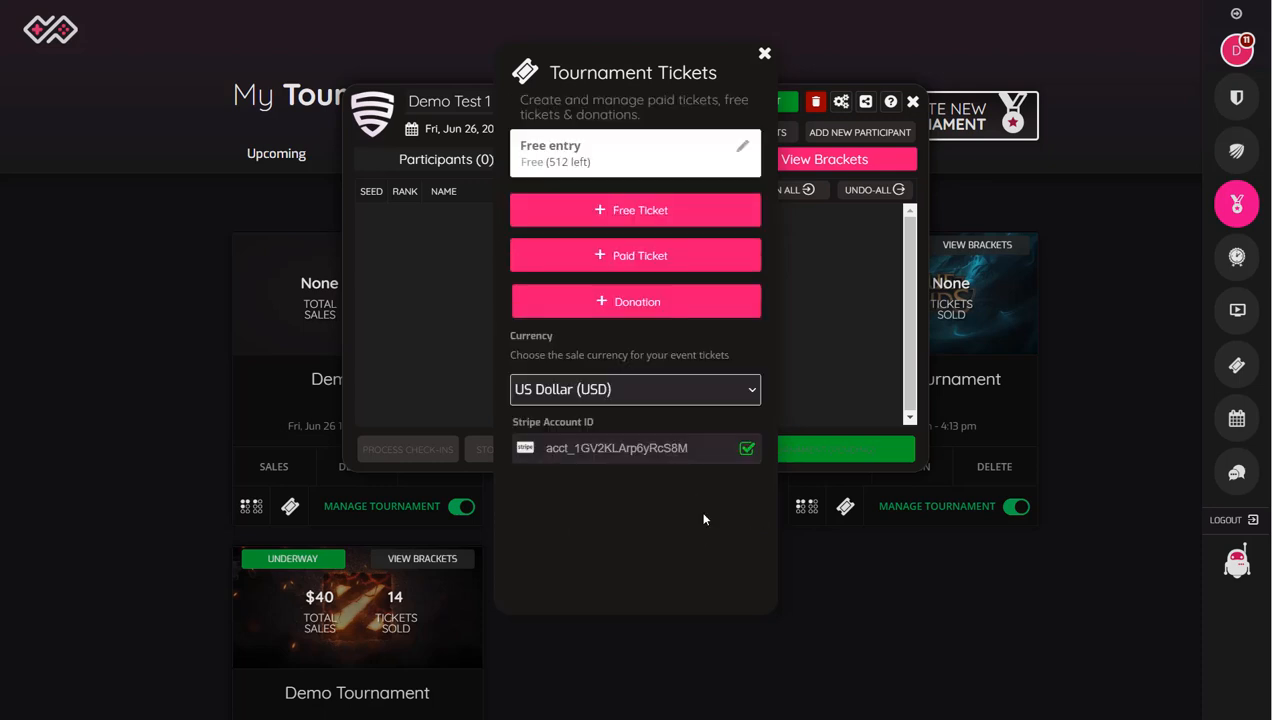
# Step: Add a paid General Ticket priced at 5 and a Donation ticket, keeping a quantity of 10 for each
pyautogui.click(633, 257)
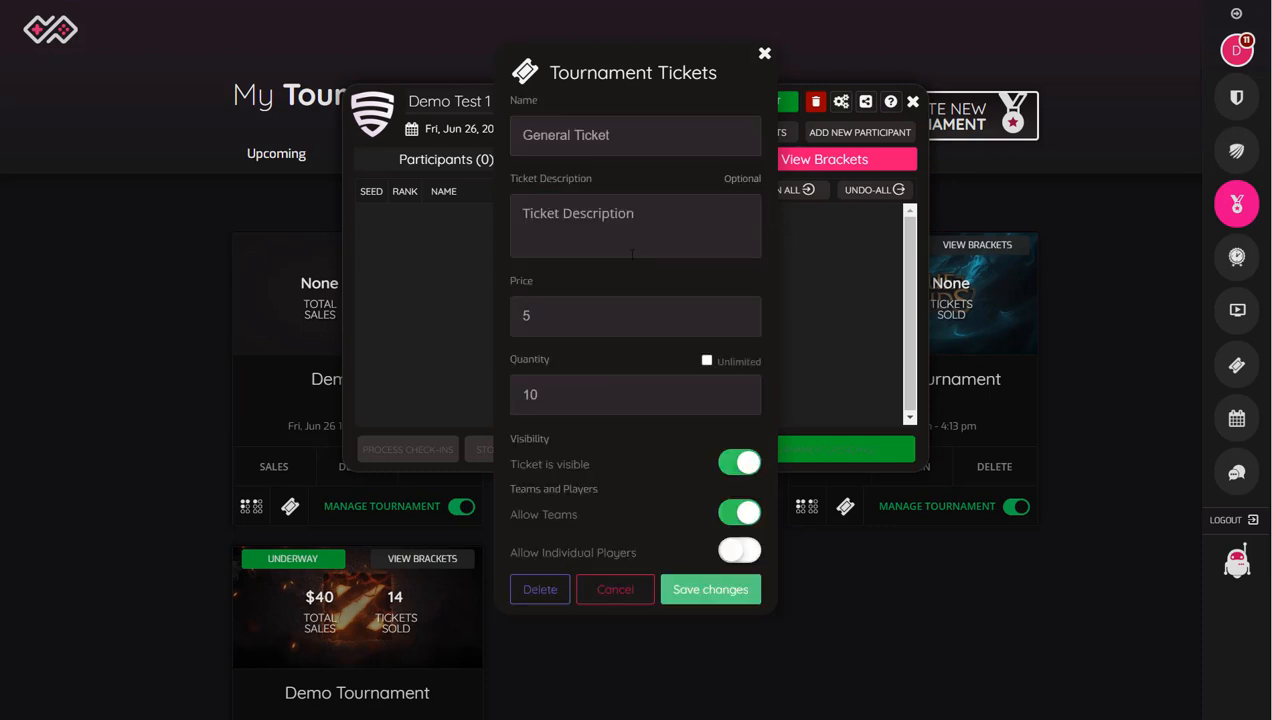
pyautogui.doubleClick(534, 317)
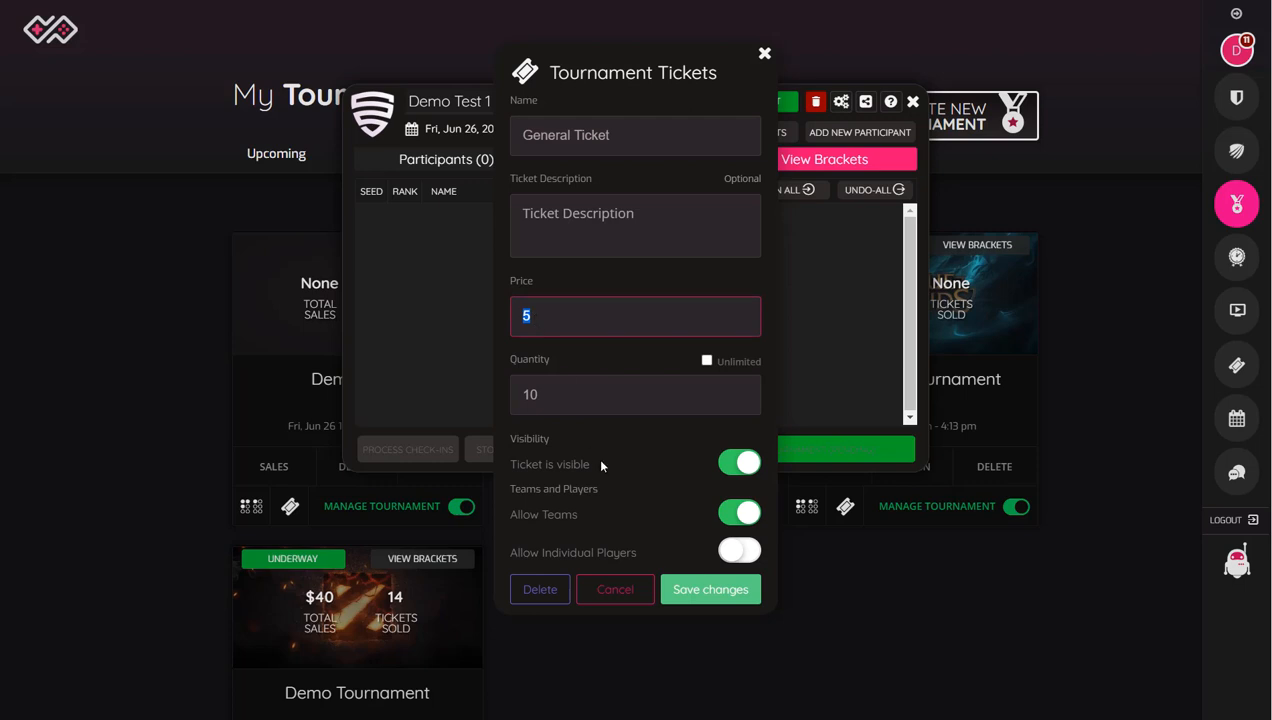
pyautogui.click(709, 590)
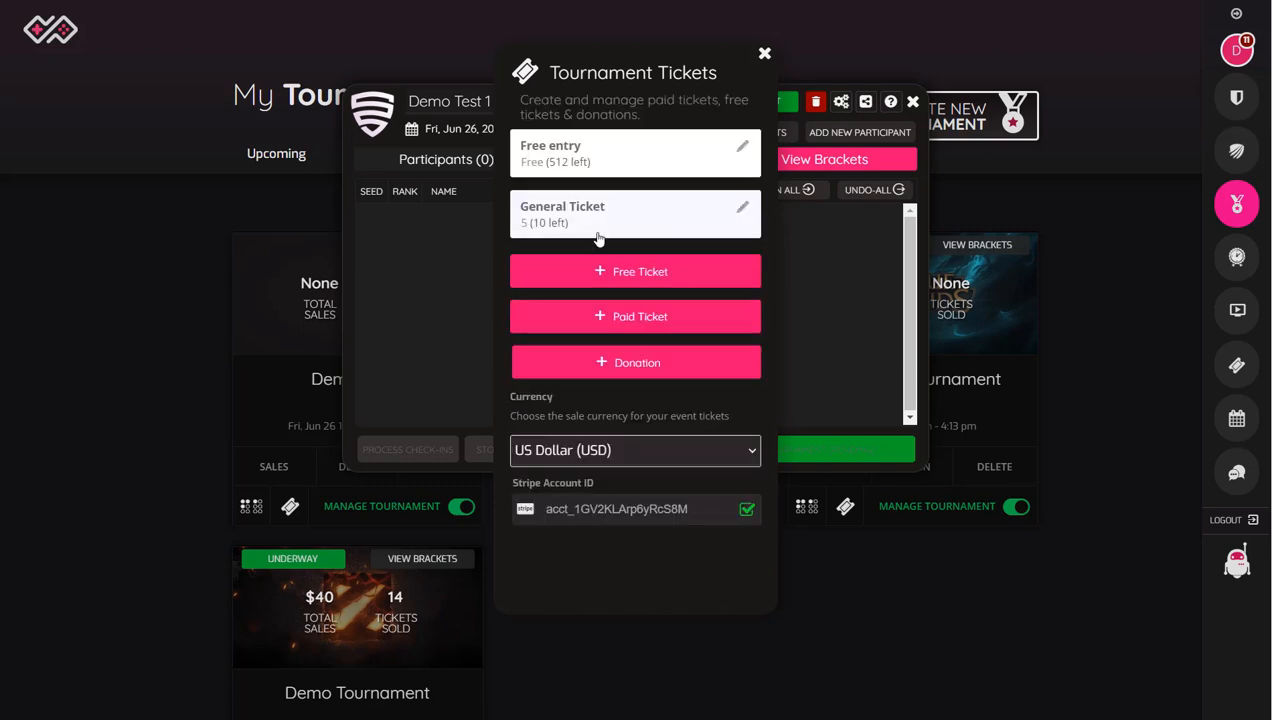
pyautogui.click(614, 368)
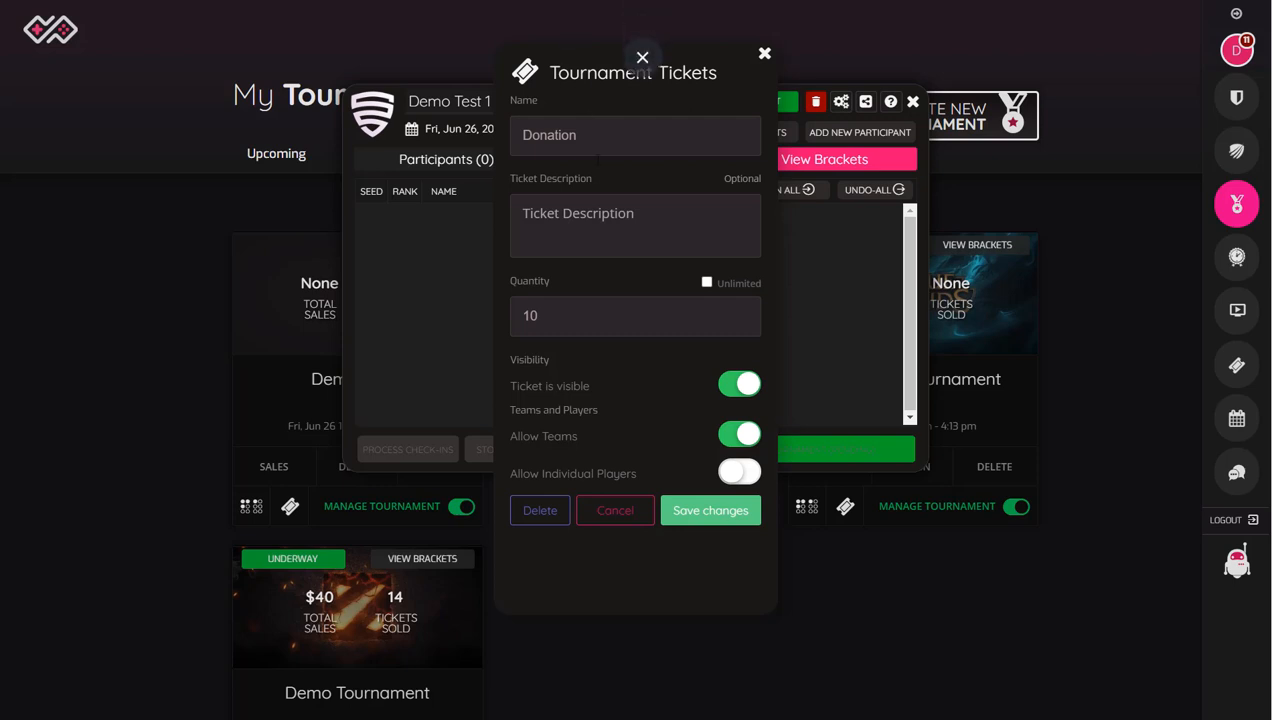
pyautogui.click(703, 519)
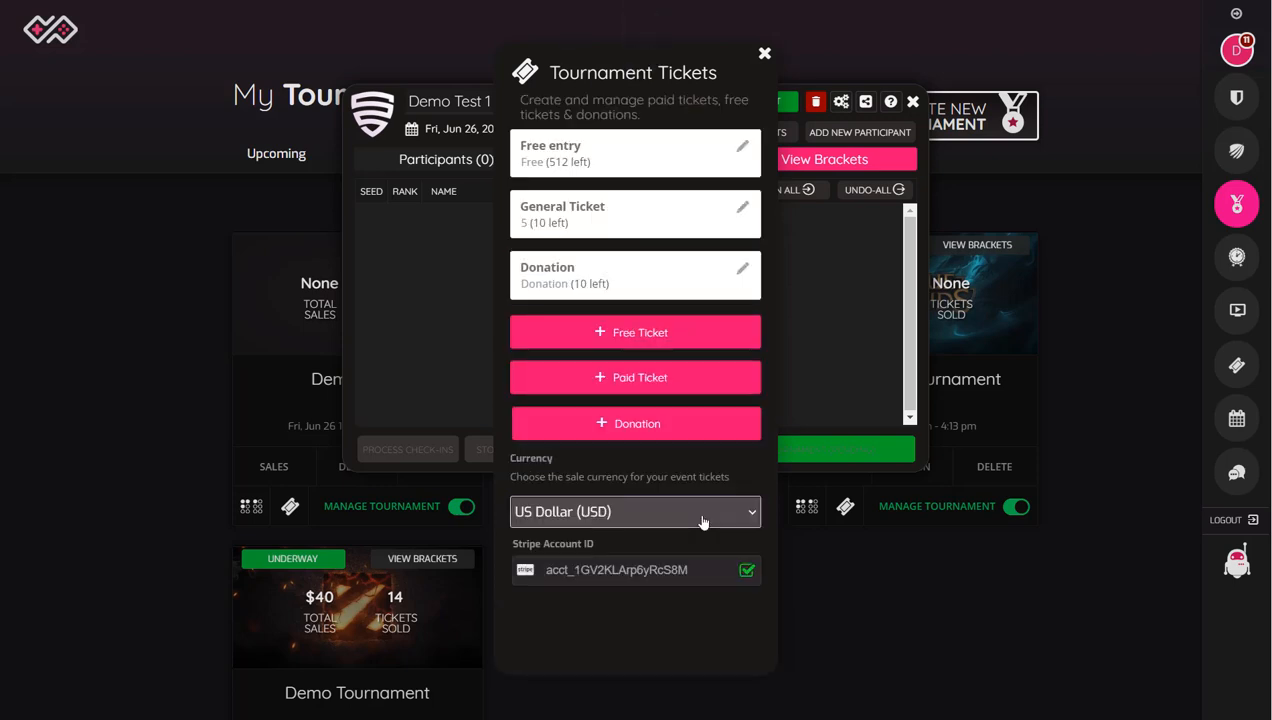
# Step: Review the ticket sale currency options and the linked Stripe account ID
pyautogui.click(670, 511)
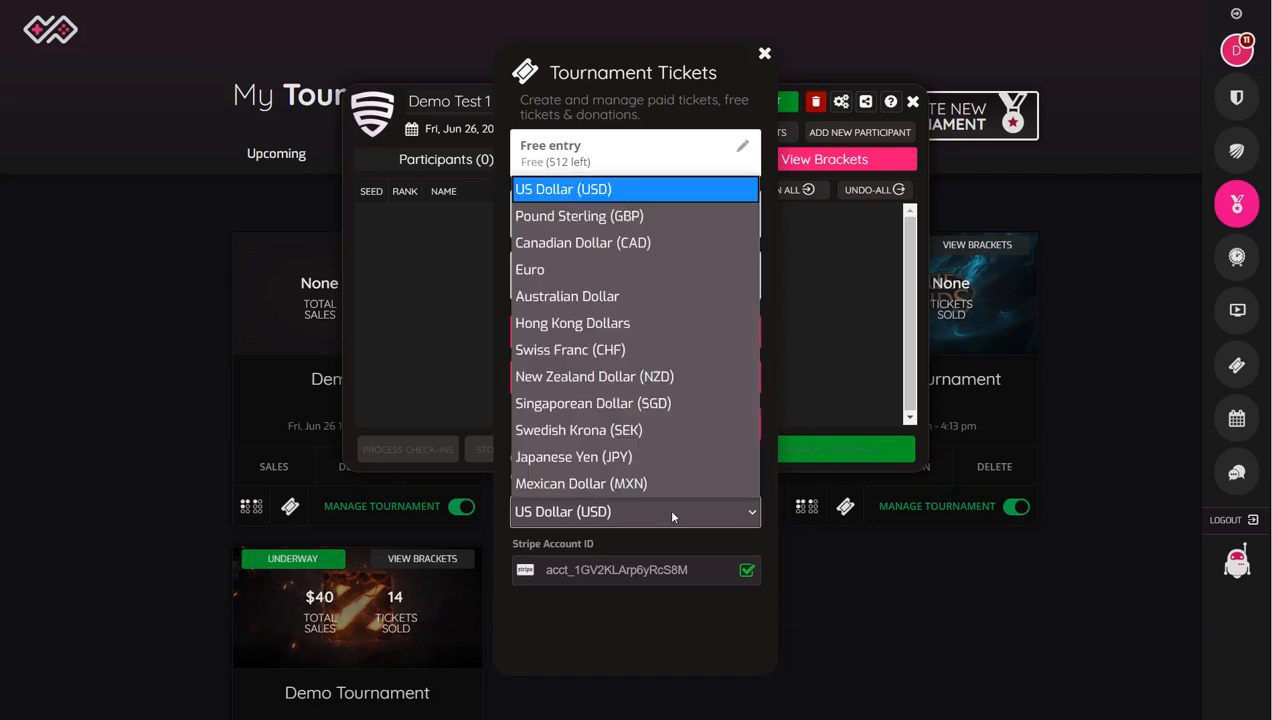
pyautogui.click(672, 516)
pyautogui.doubleClick(619, 570)
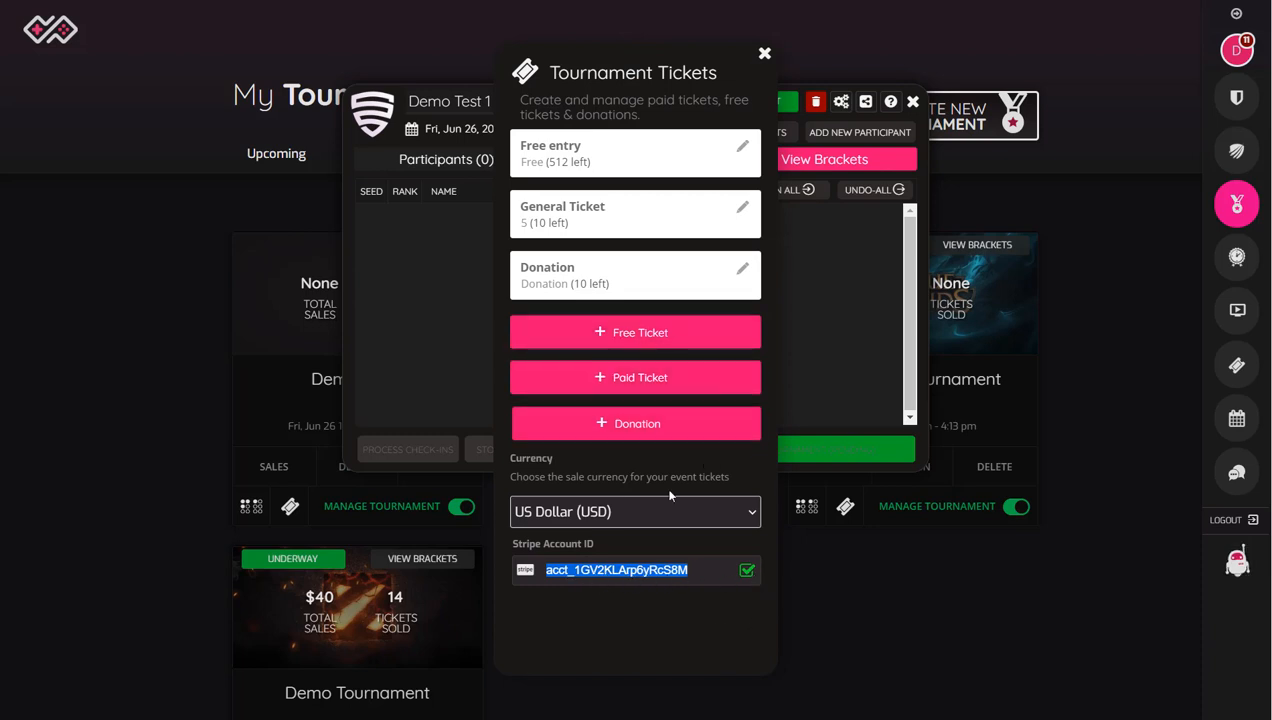
# Step: Close the tournament tickets settings and add the team 100 Thieves as a participant in Demo Test 1
pyautogui.click(764, 55)
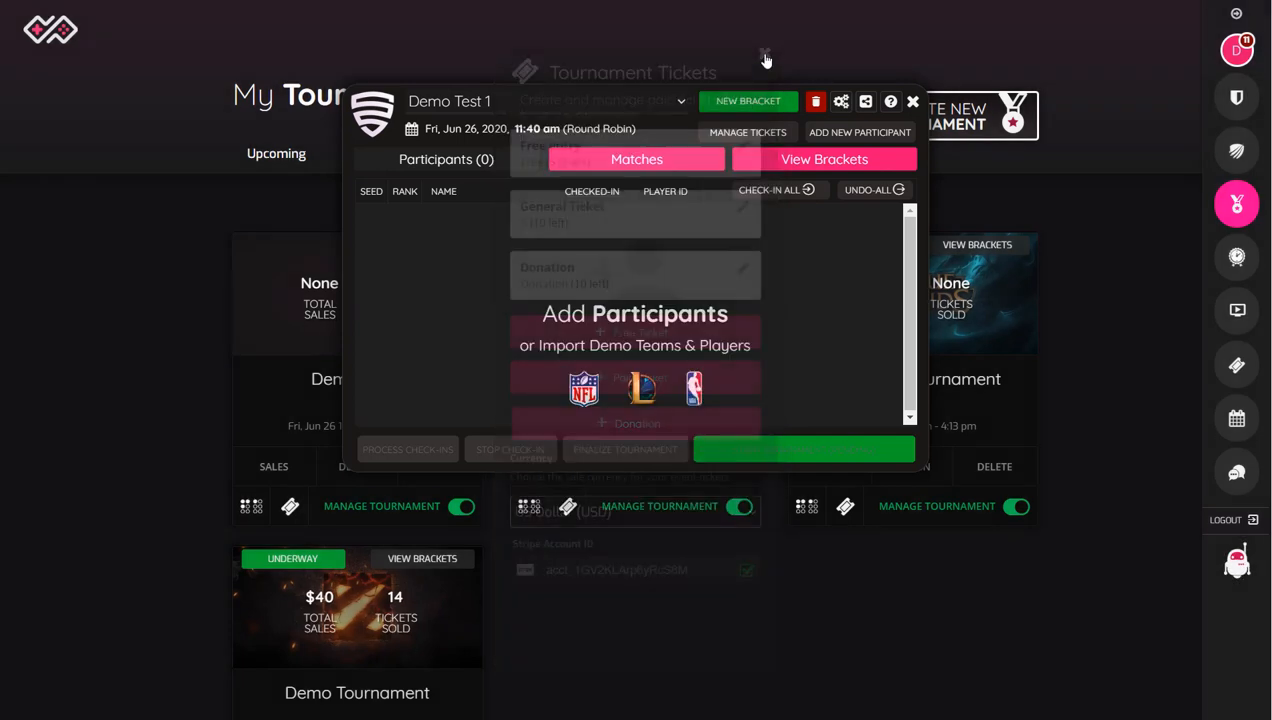
pyautogui.click(826, 133)
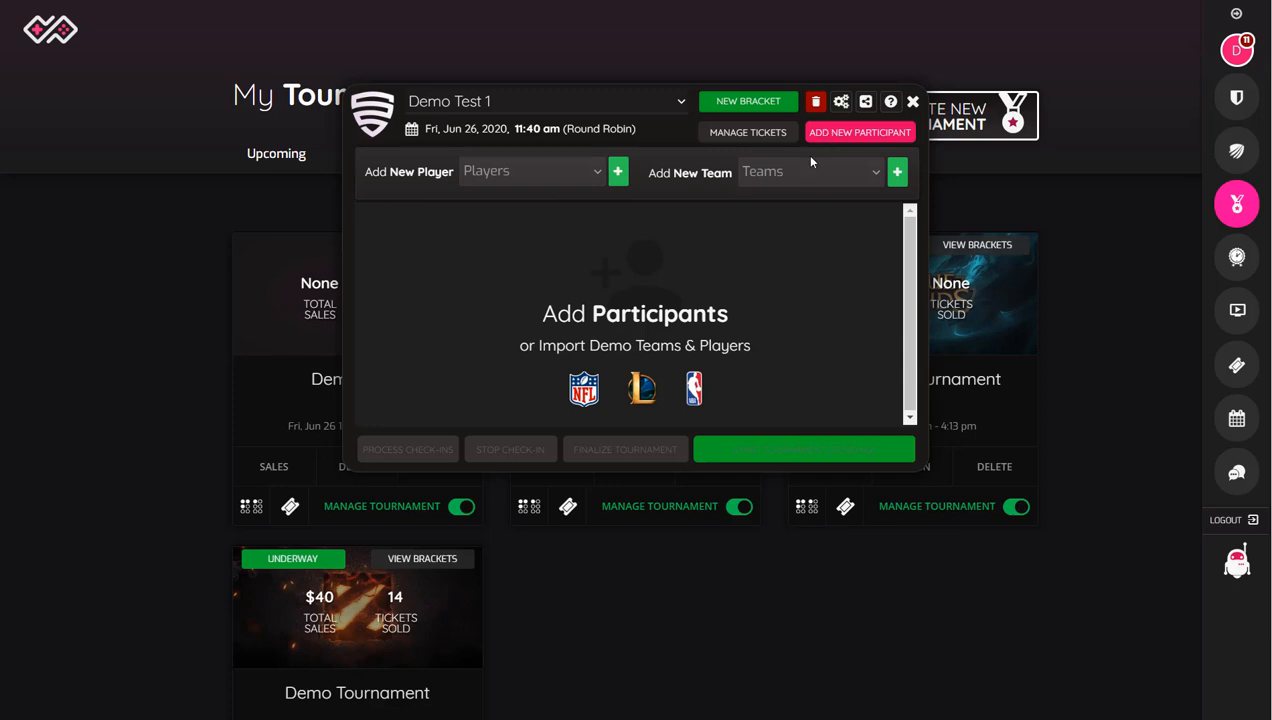
pyautogui.click(750, 171)
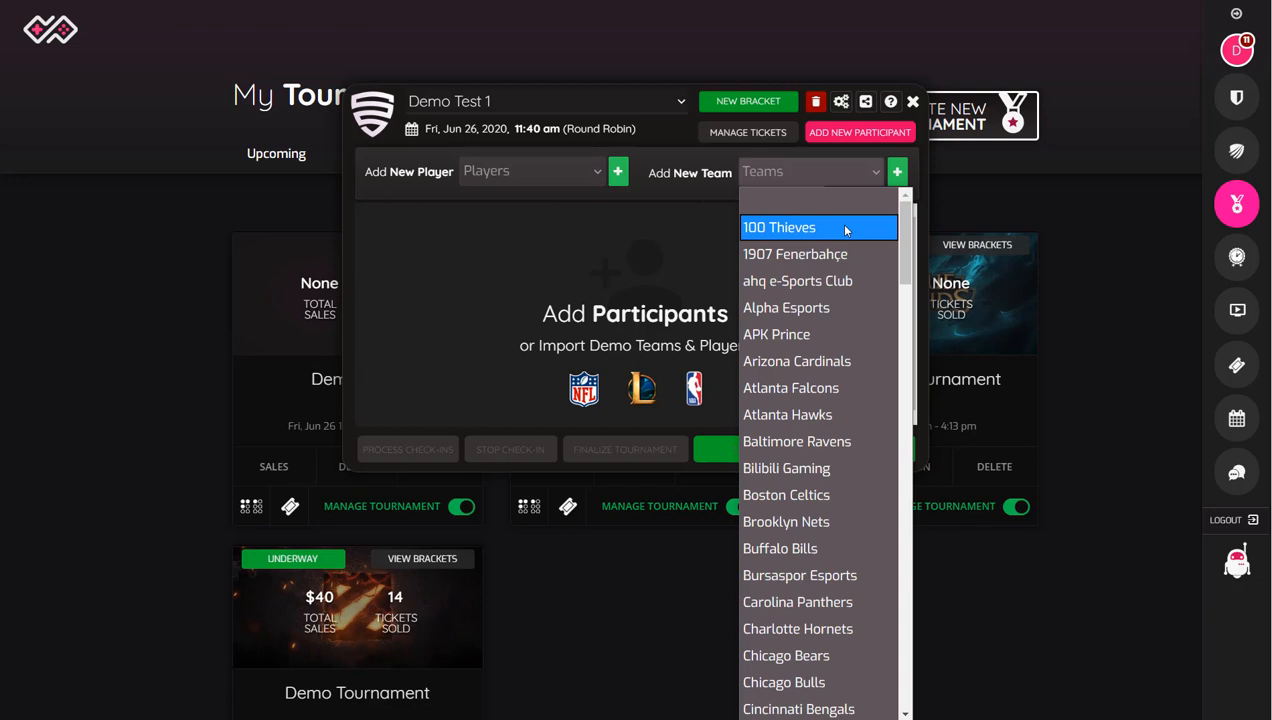
pyautogui.click(845, 230)
pyautogui.click(897, 172)
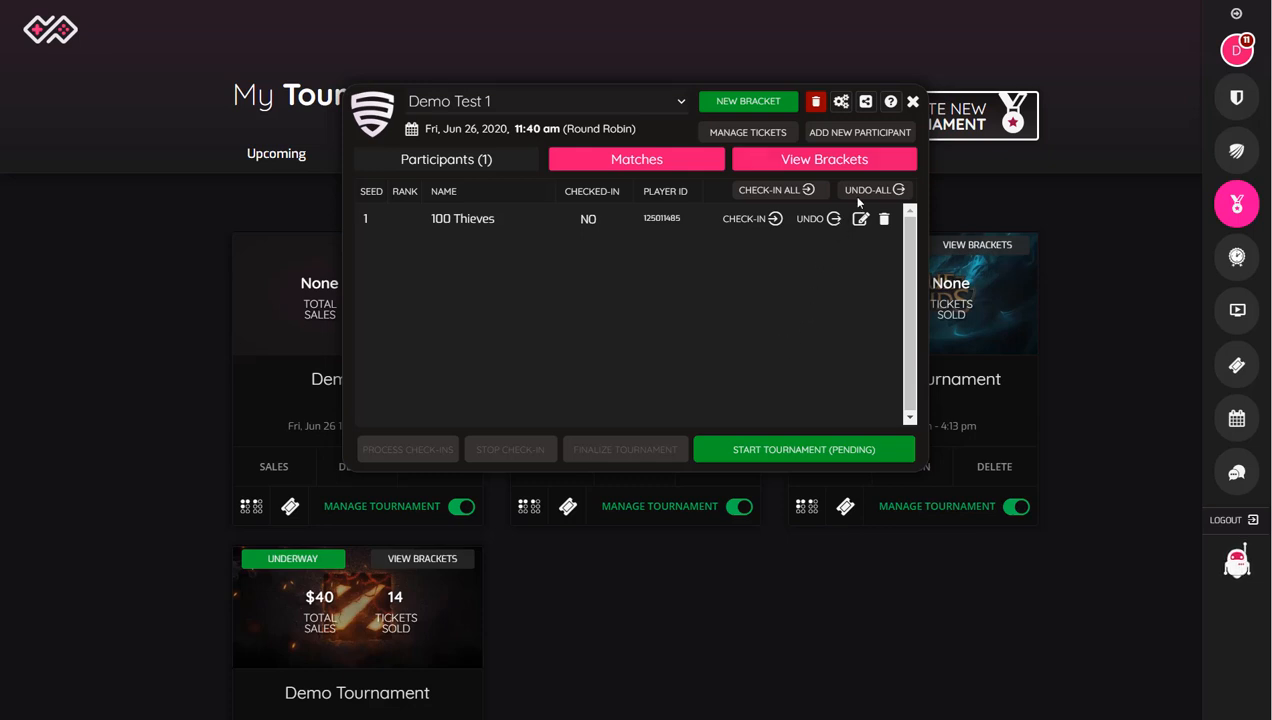
# Step: Add the team APK Prince as another participant in the tournament
pyautogui.click(849, 136)
pyautogui.click(816, 169)
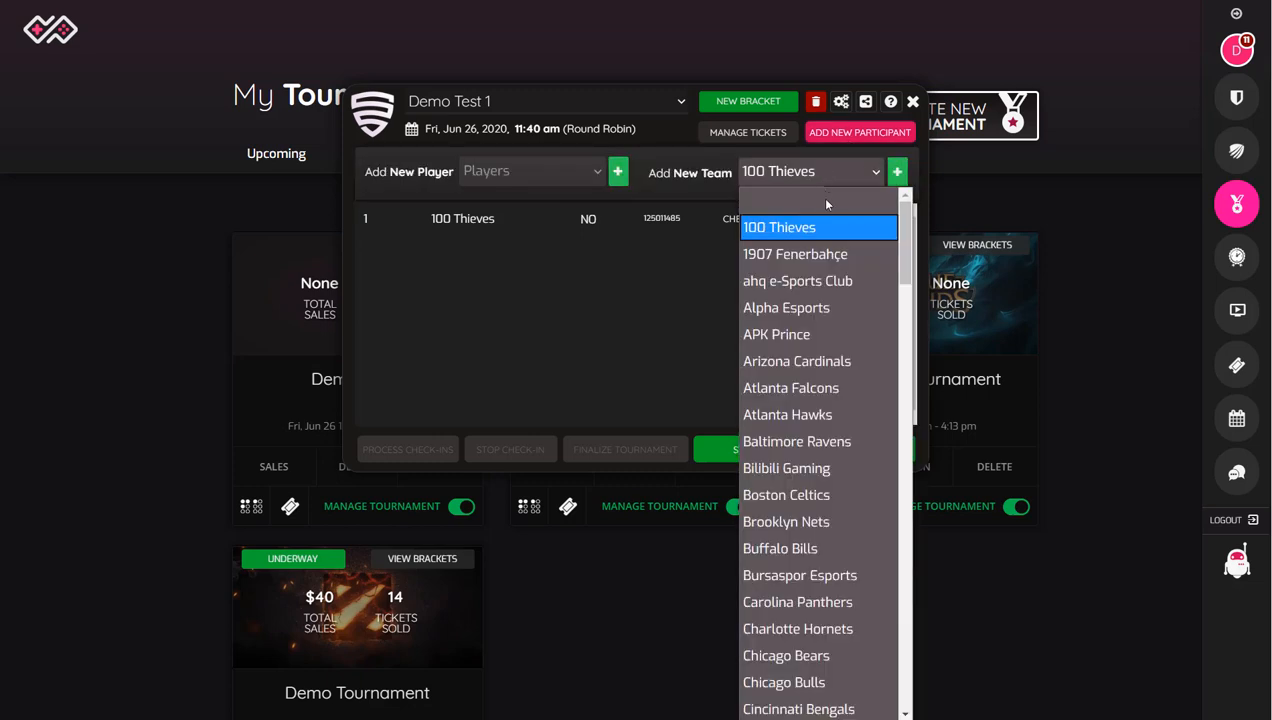
pyautogui.click(811, 336)
pyautogui.click(897, 172)
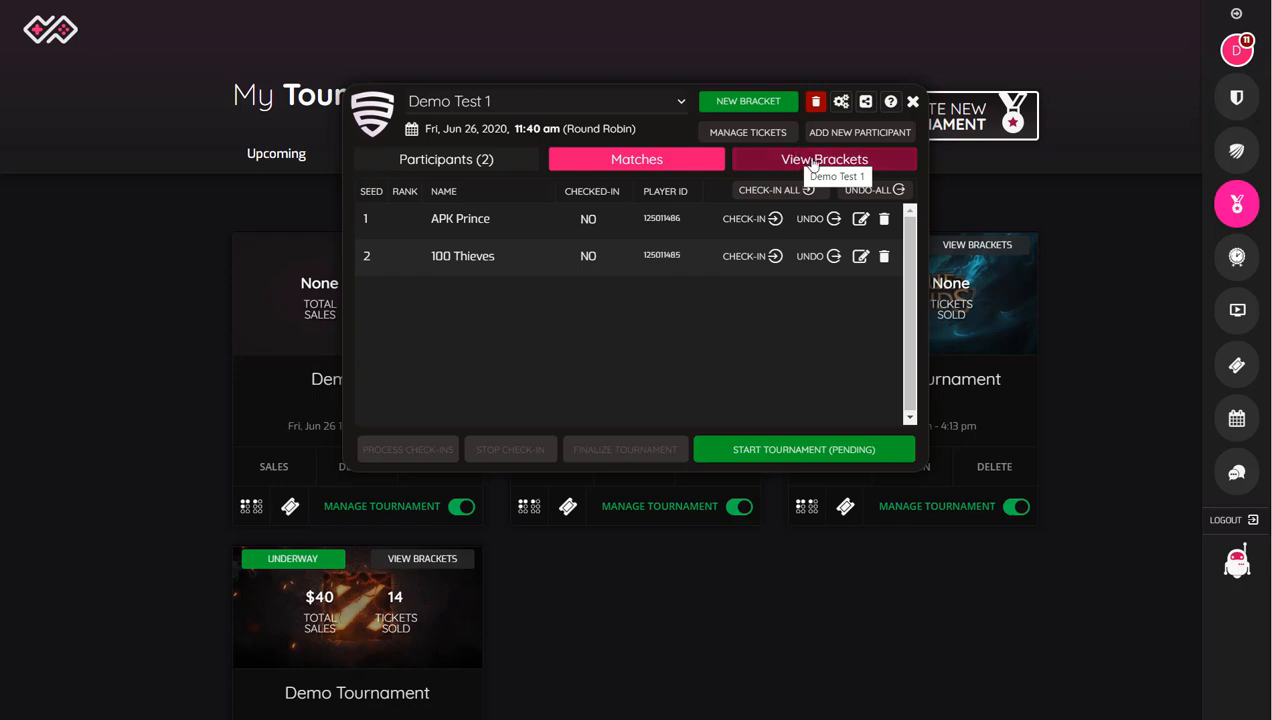
# Step: View the refreshed Demo Test 1 brackets and return to the tournament management window
pyautogui.click(811, 164)
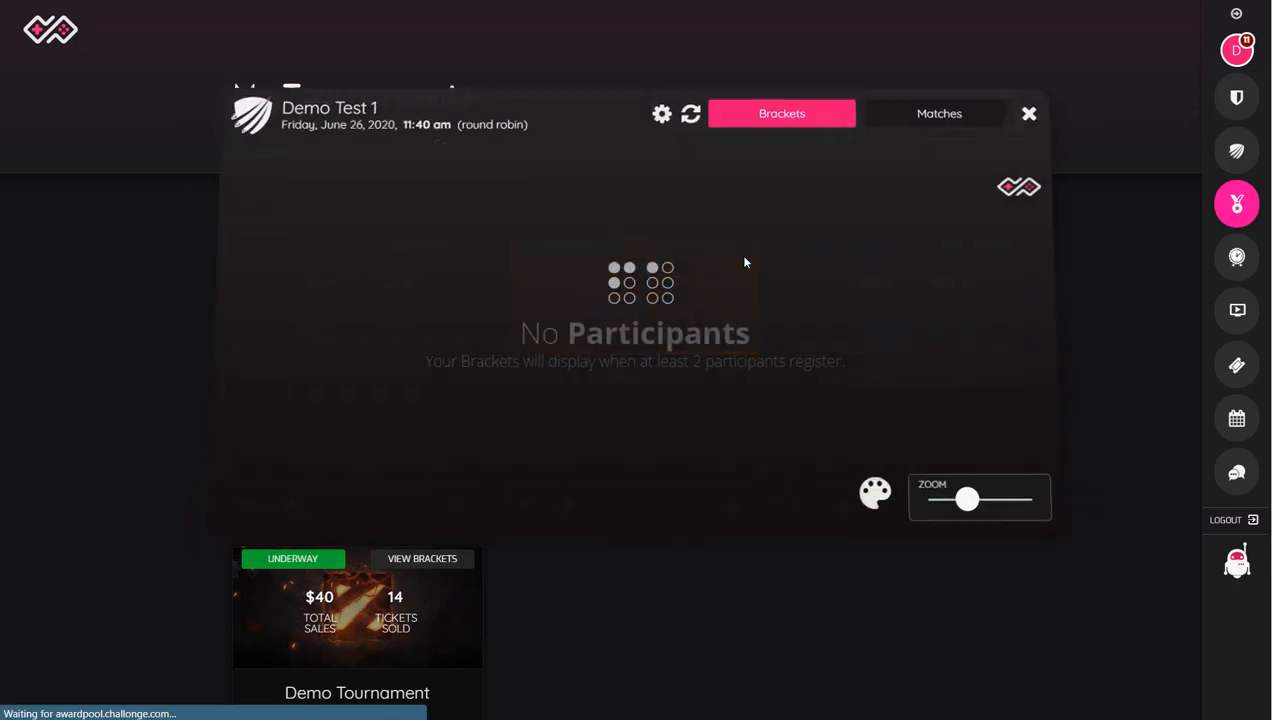
pyautogui.click(691, 111)
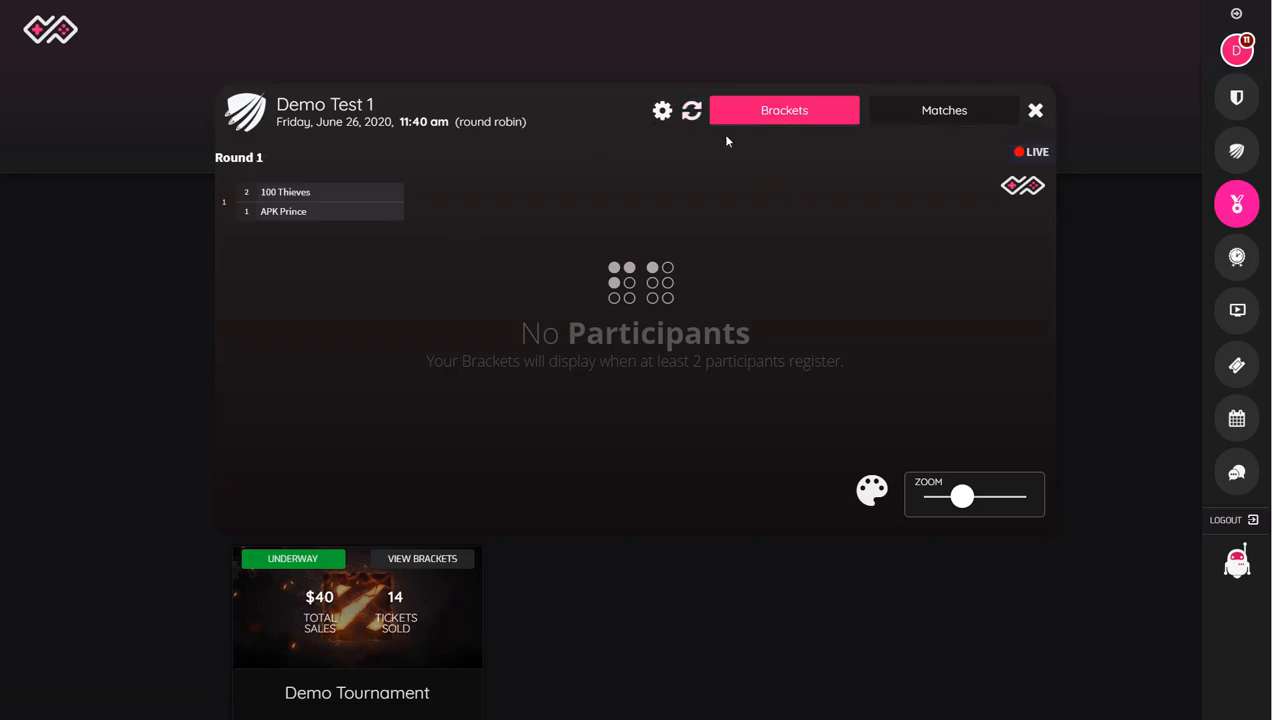
pyautogui.click(662, 110)
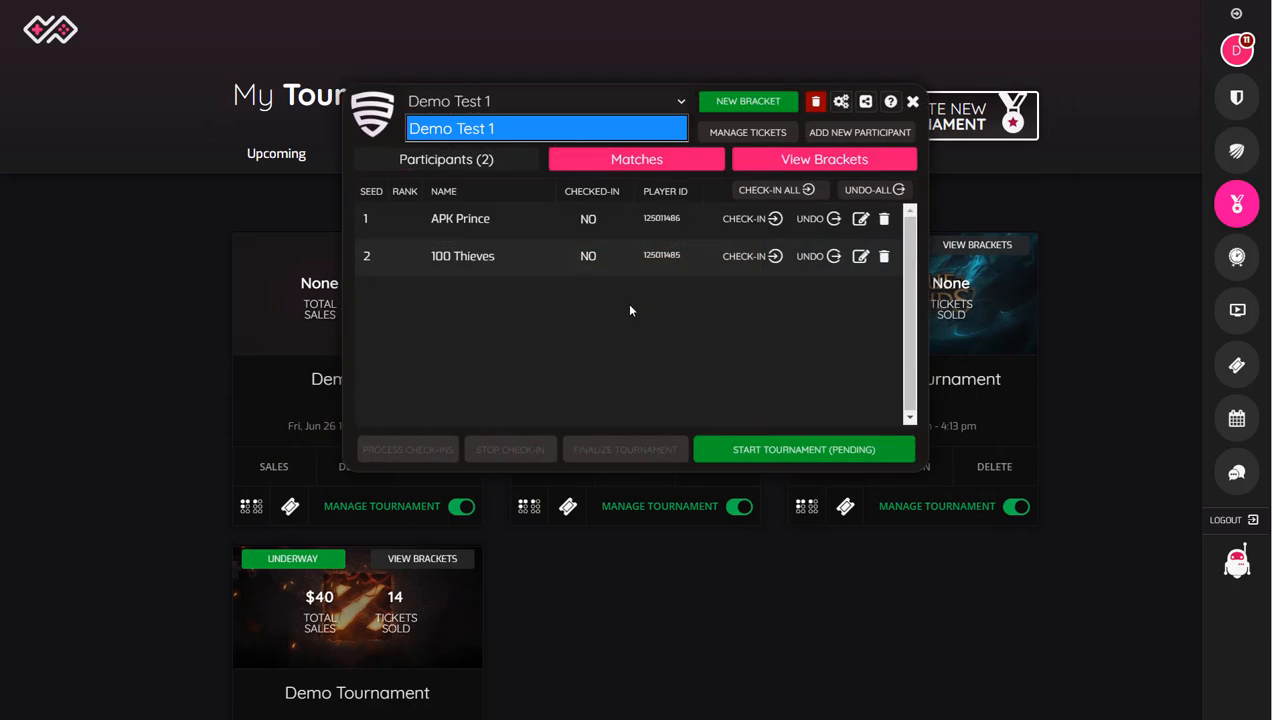
pyautogui.click(627, 308)
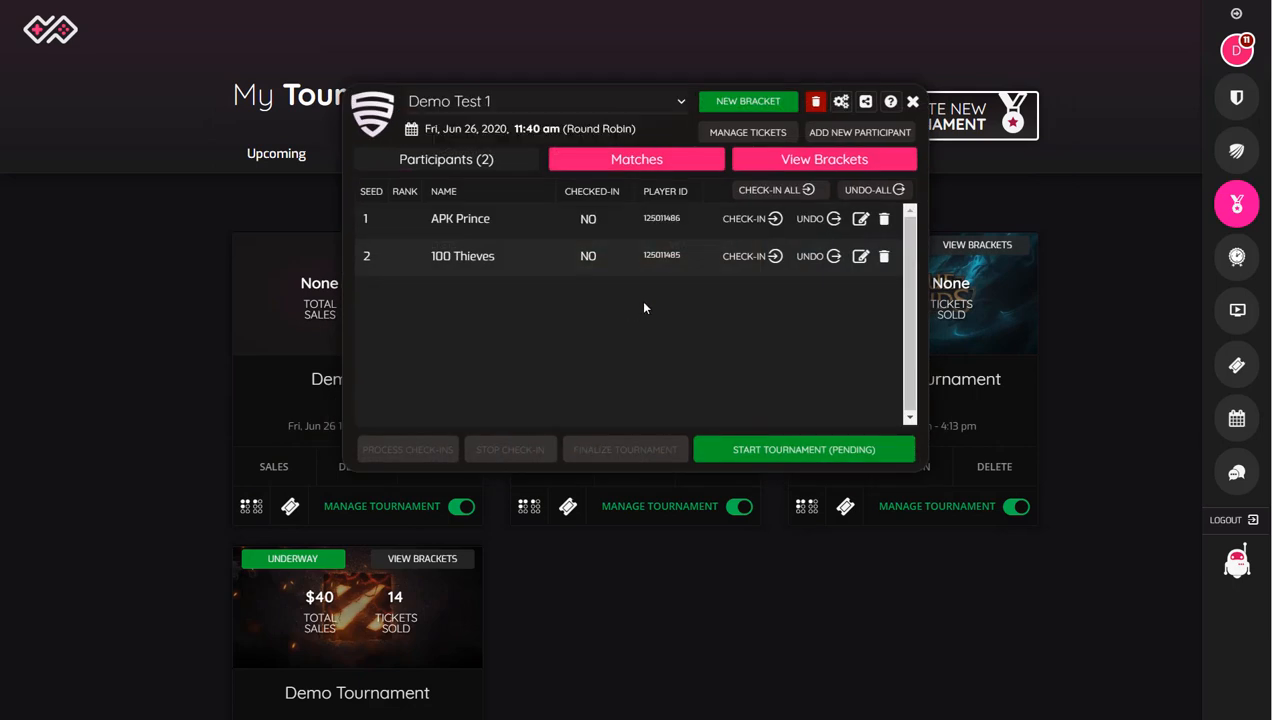
# Step: Start the tournament and save a round 1 match score of 100 for 100 Thieves and 50 for APK Prince
pyautogui.click(775, 458)
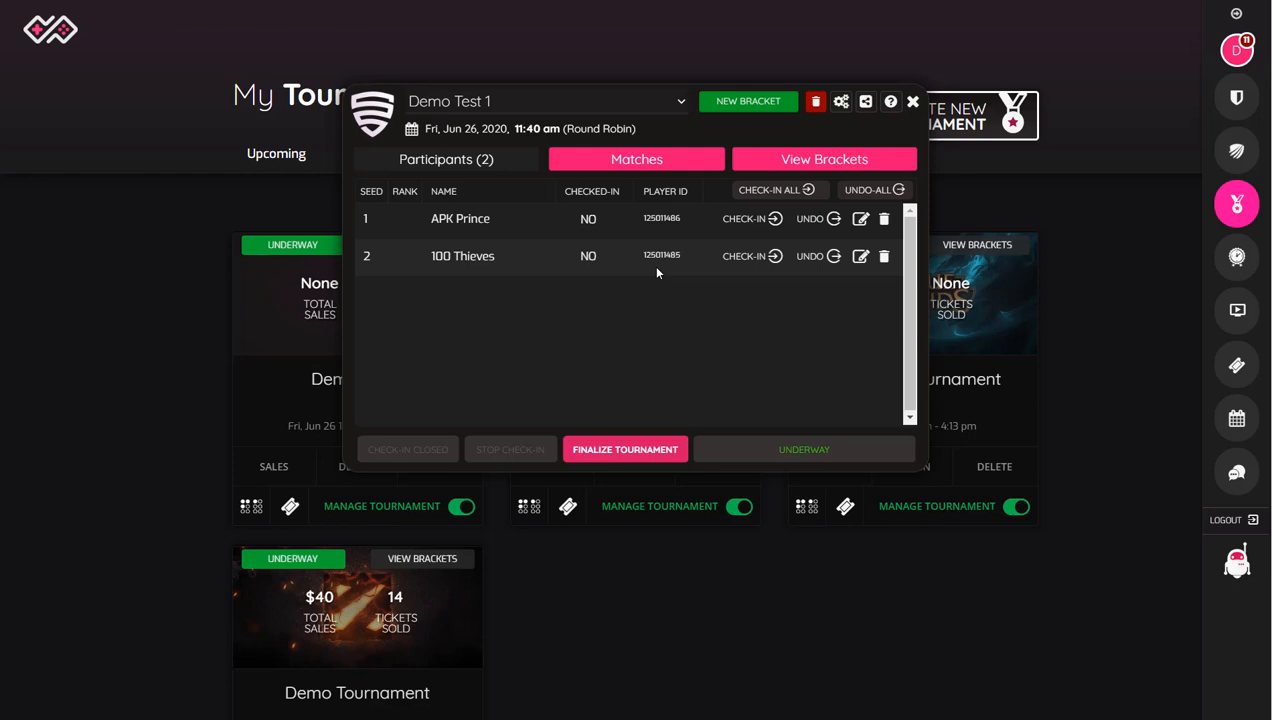
pyautogui.click(645, 165)
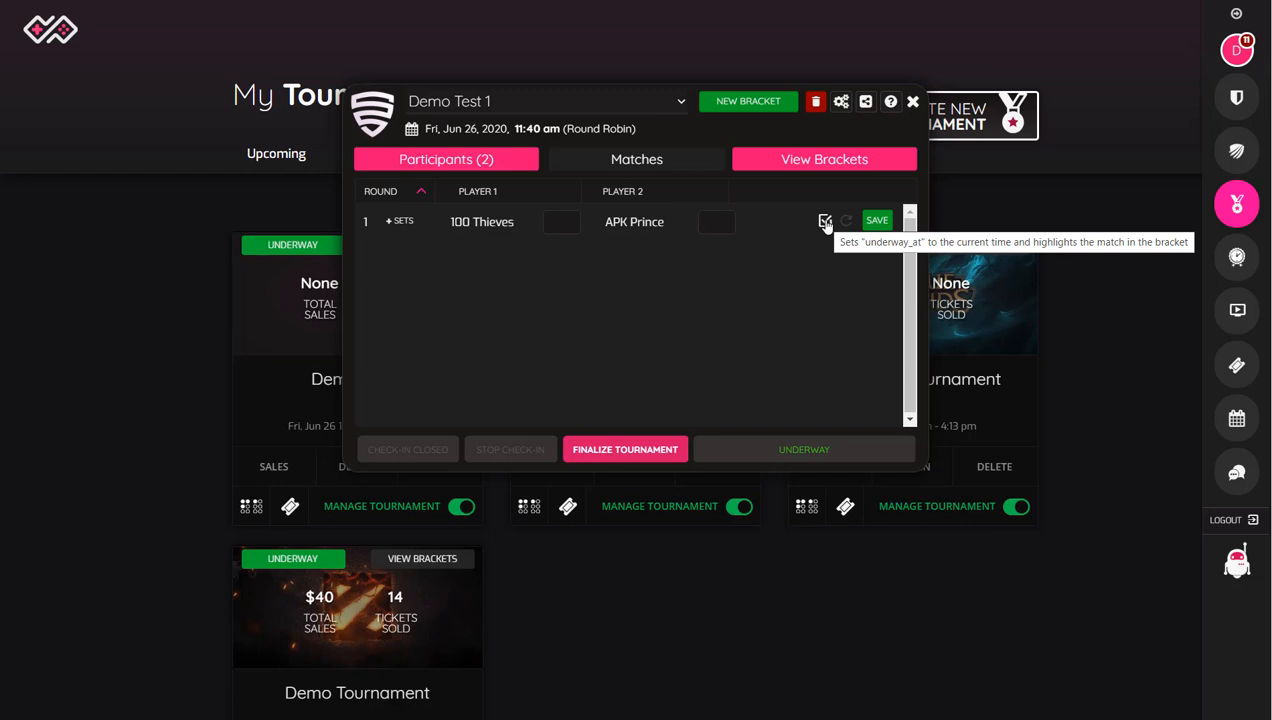
pyautogui.click(549, 222)
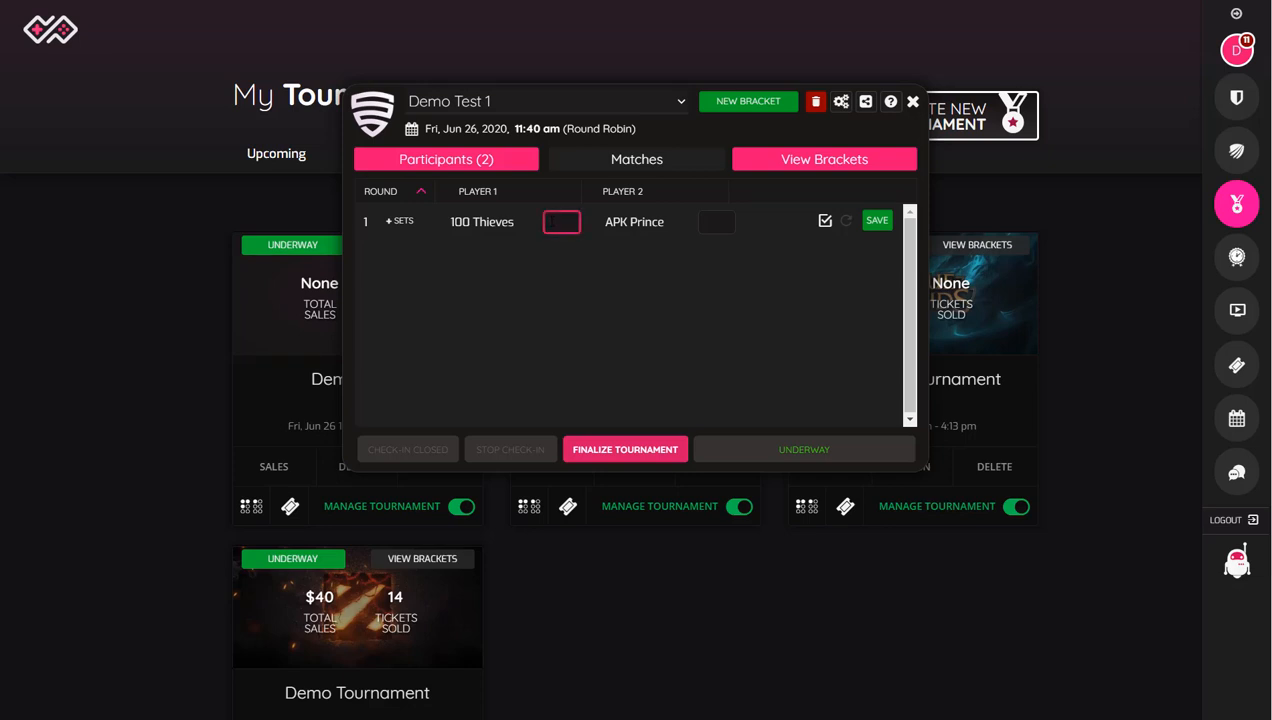
pyautogui.write('100')
pyautogui.click(709, 219)
pyautogui.write('50')
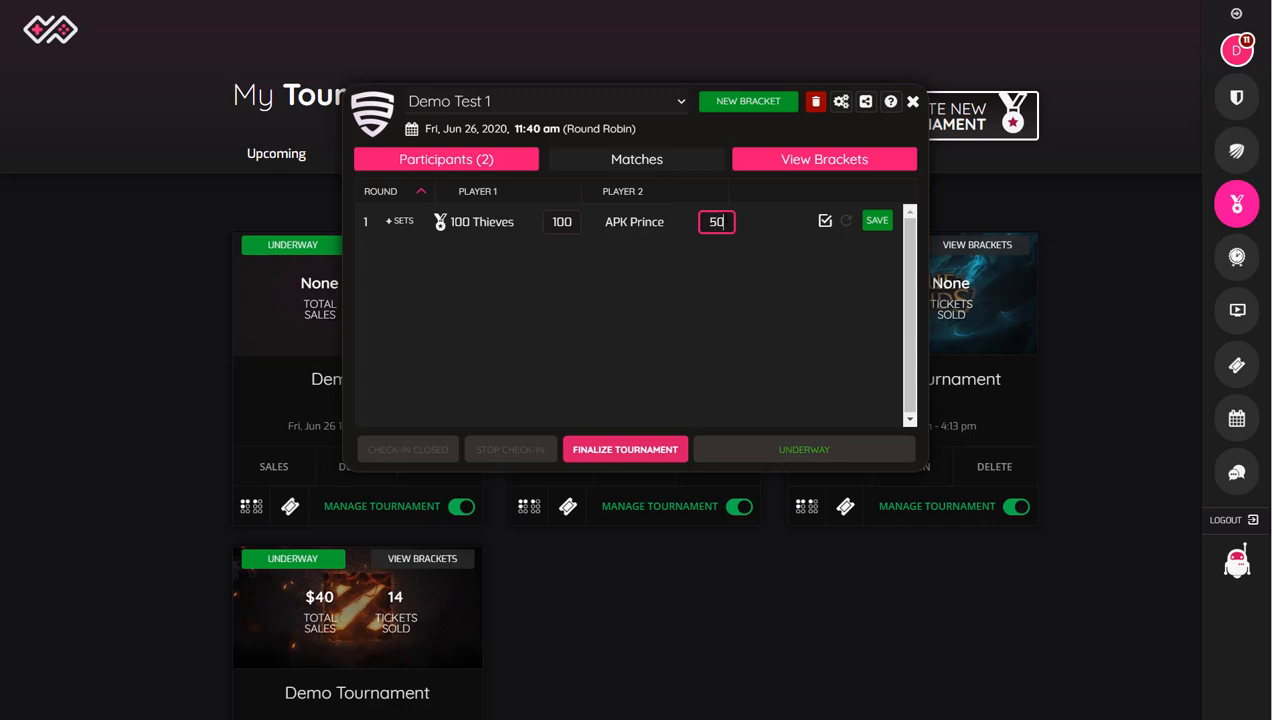
pyautogui.click(877, 220)
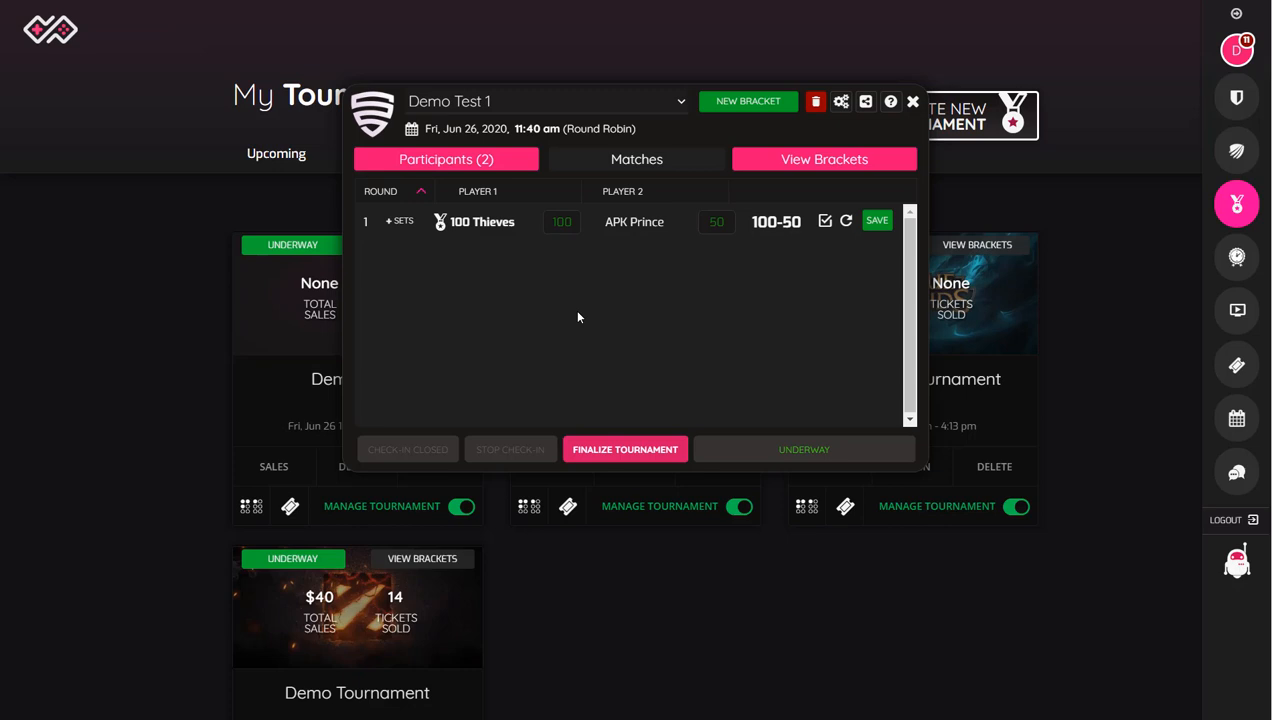
# Step: Check the match result in the brackets, finalize the tournament and close its management window
pyautogui.click(822, 161)
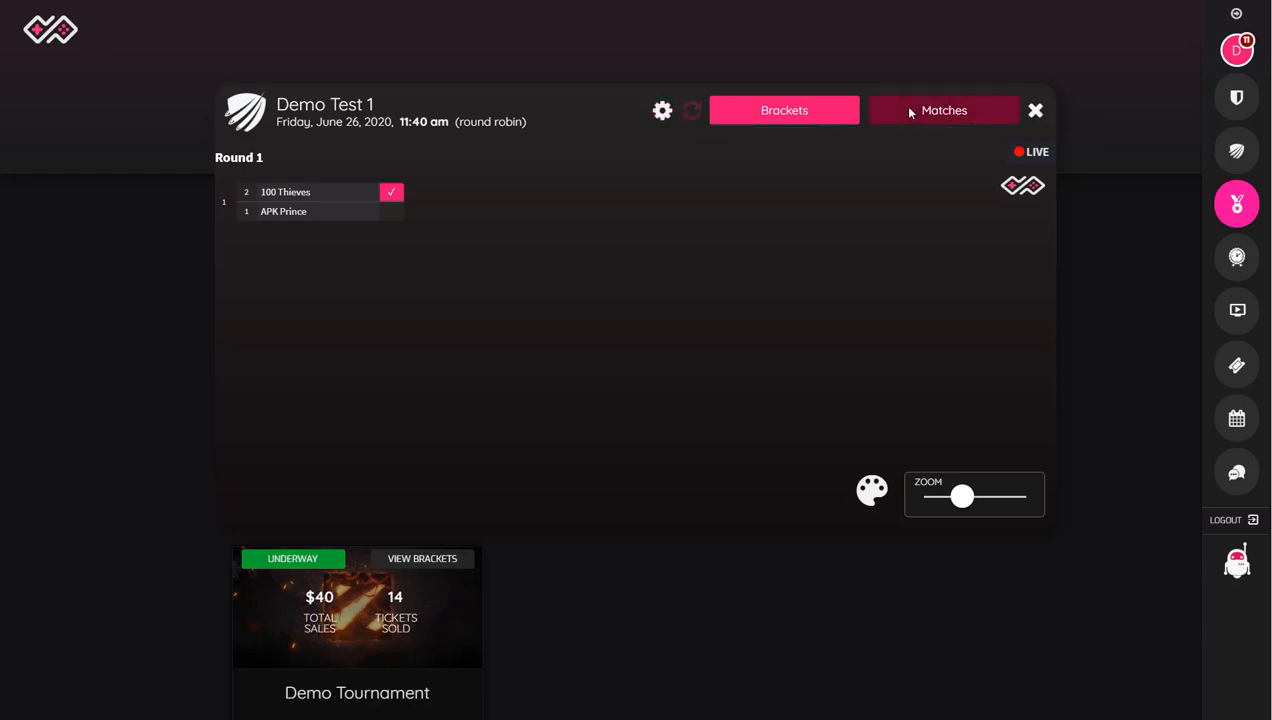
pyautogui.click(662, 110)
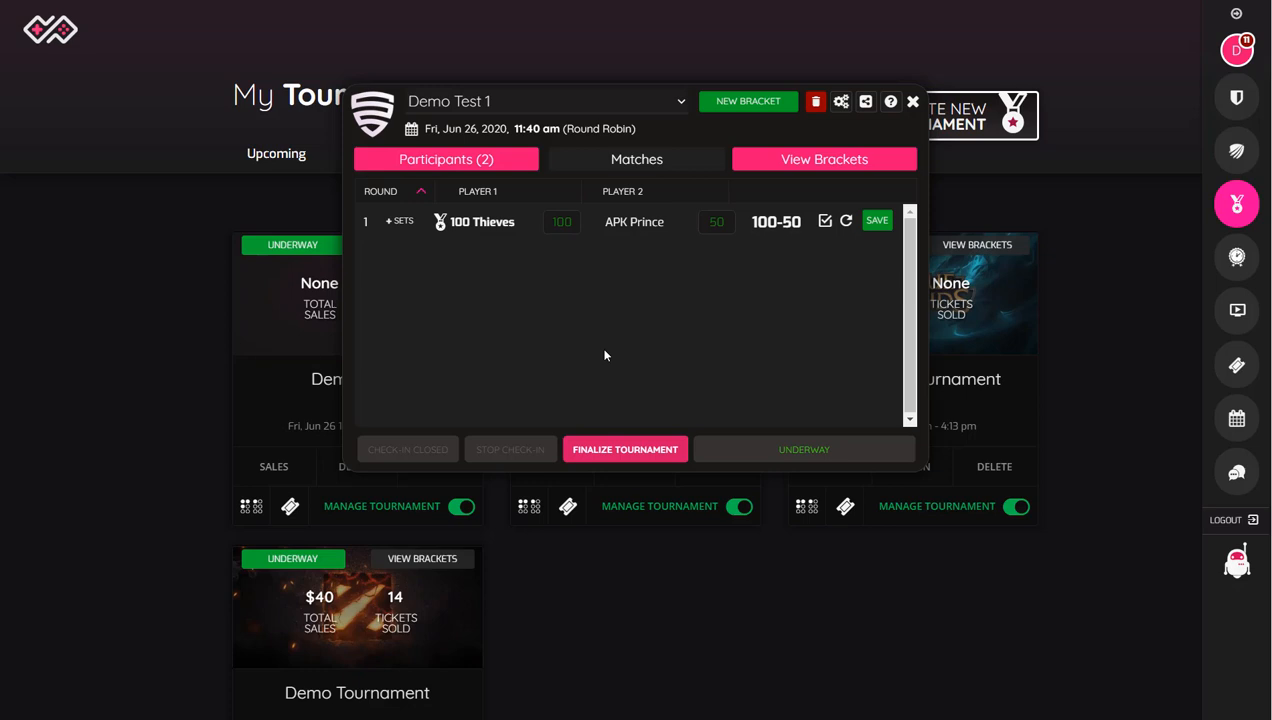
pyautogui.click(613, 451)
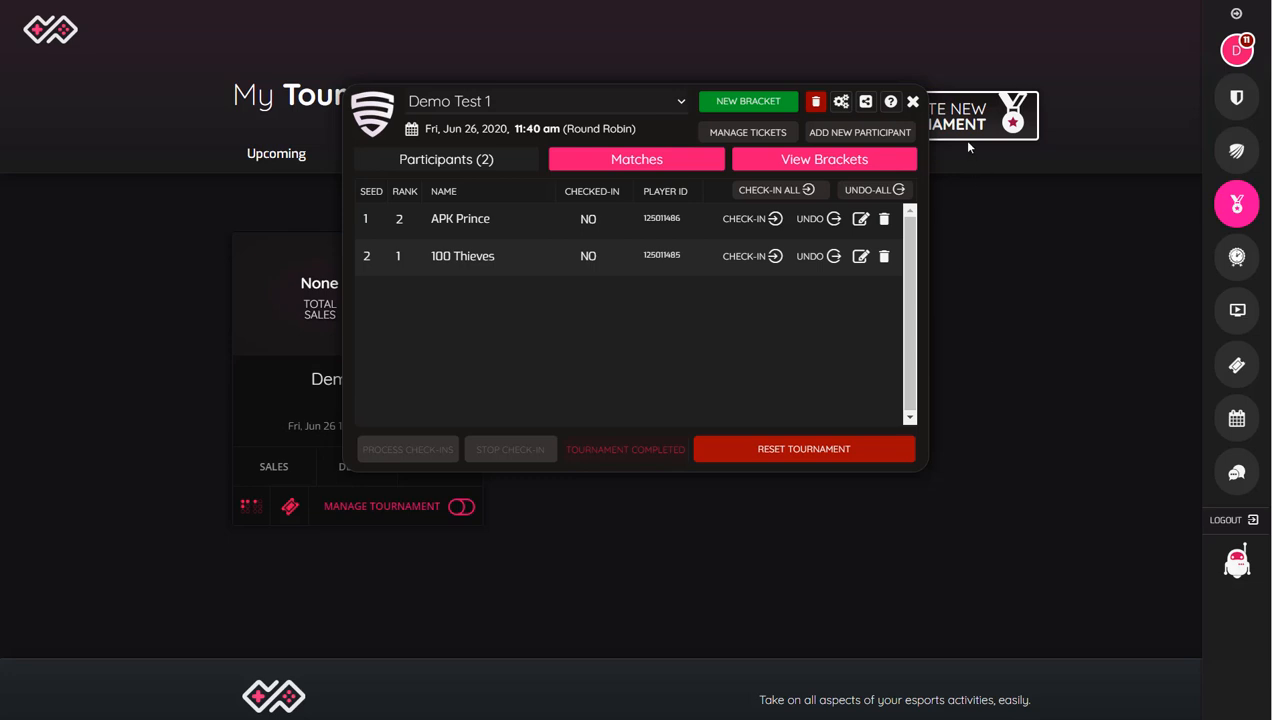
pyautogui.click(913, 102)
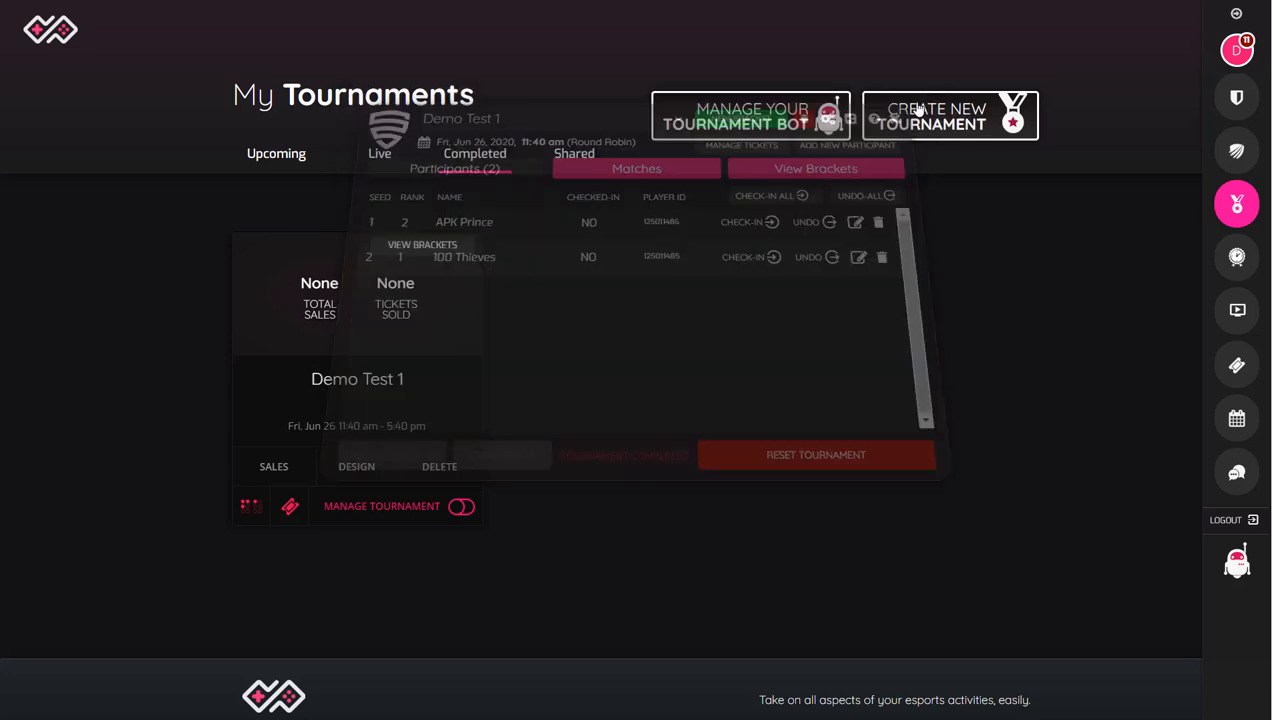
# Step: Open the Demo Test 1 event page design and review its location, structure, overview, payments and tickets sections
pyautogui.click(352, 473)
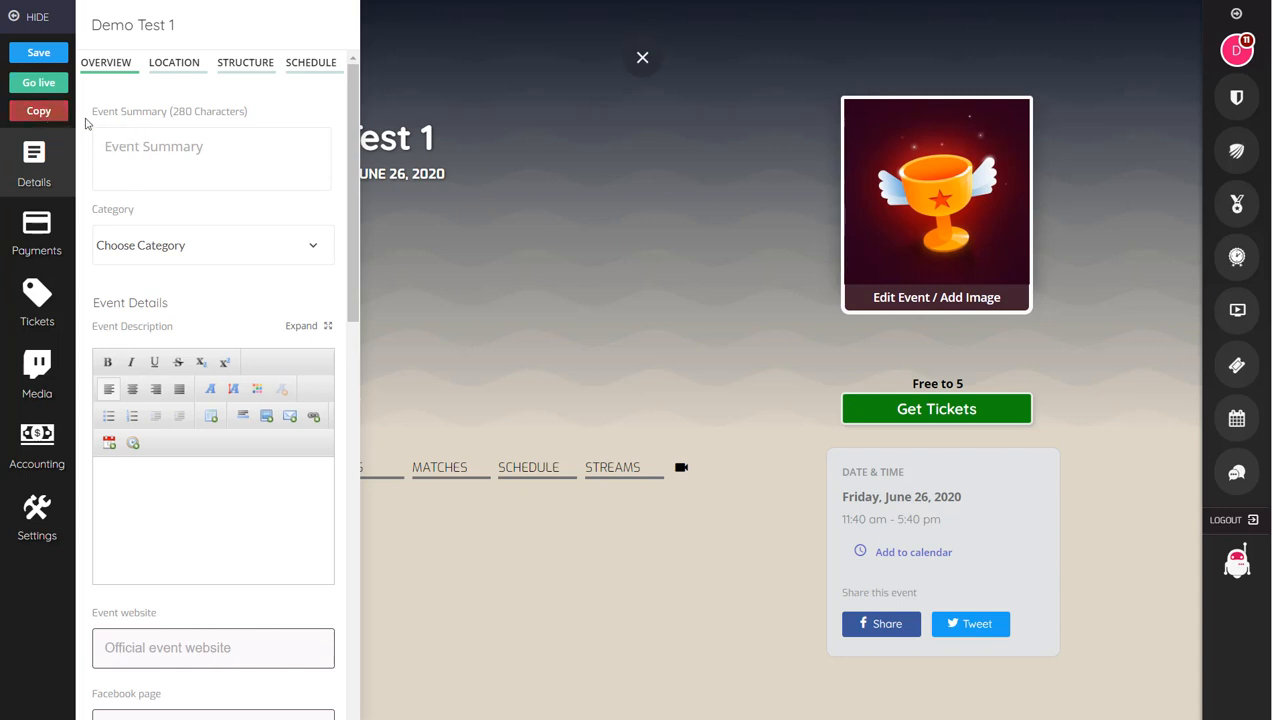
pyautogui.click(185, 64)
pyautogui.click(222, 76)
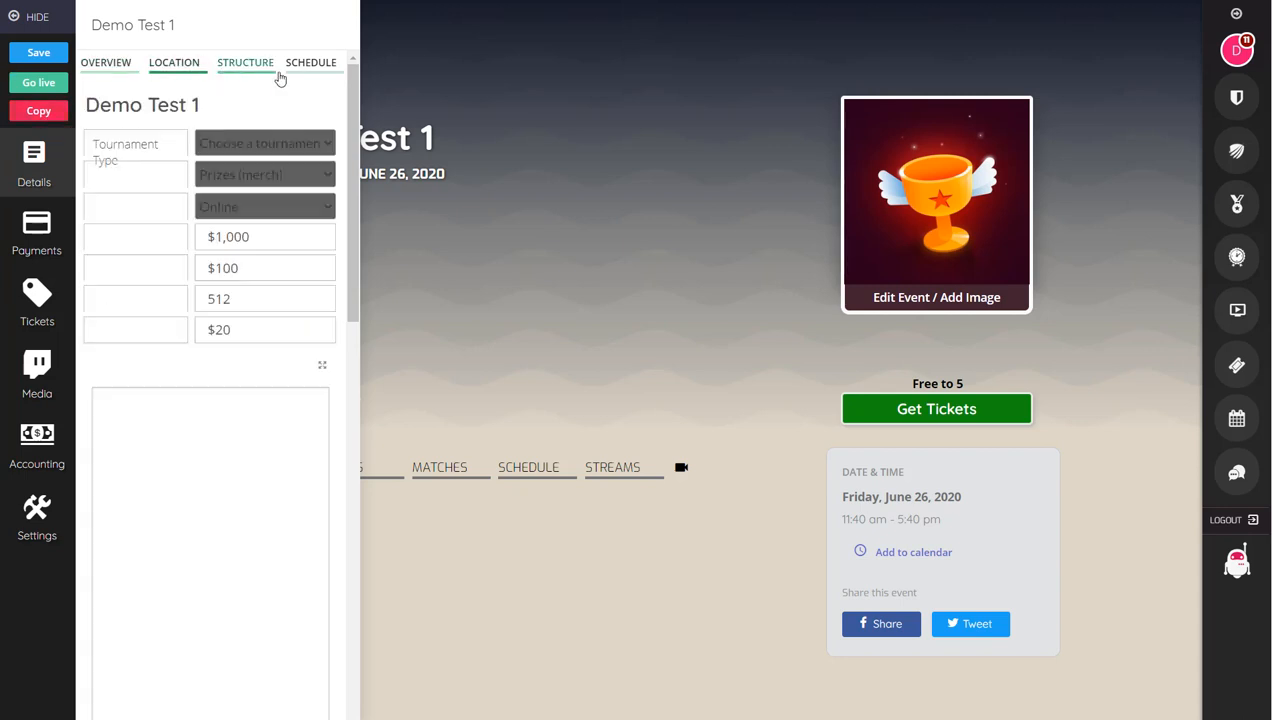
pyautogui.click(121, 68)
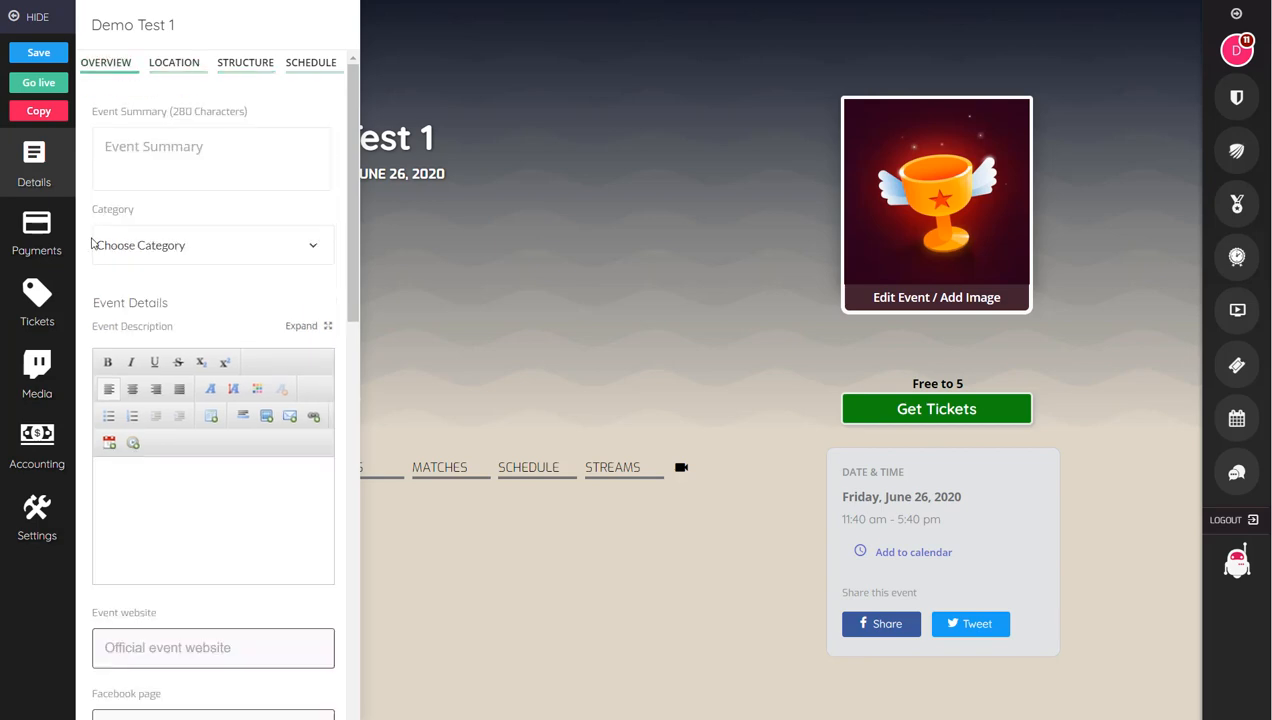
pyautogui.click(45, 240)
pyautogui.click(47, 298)
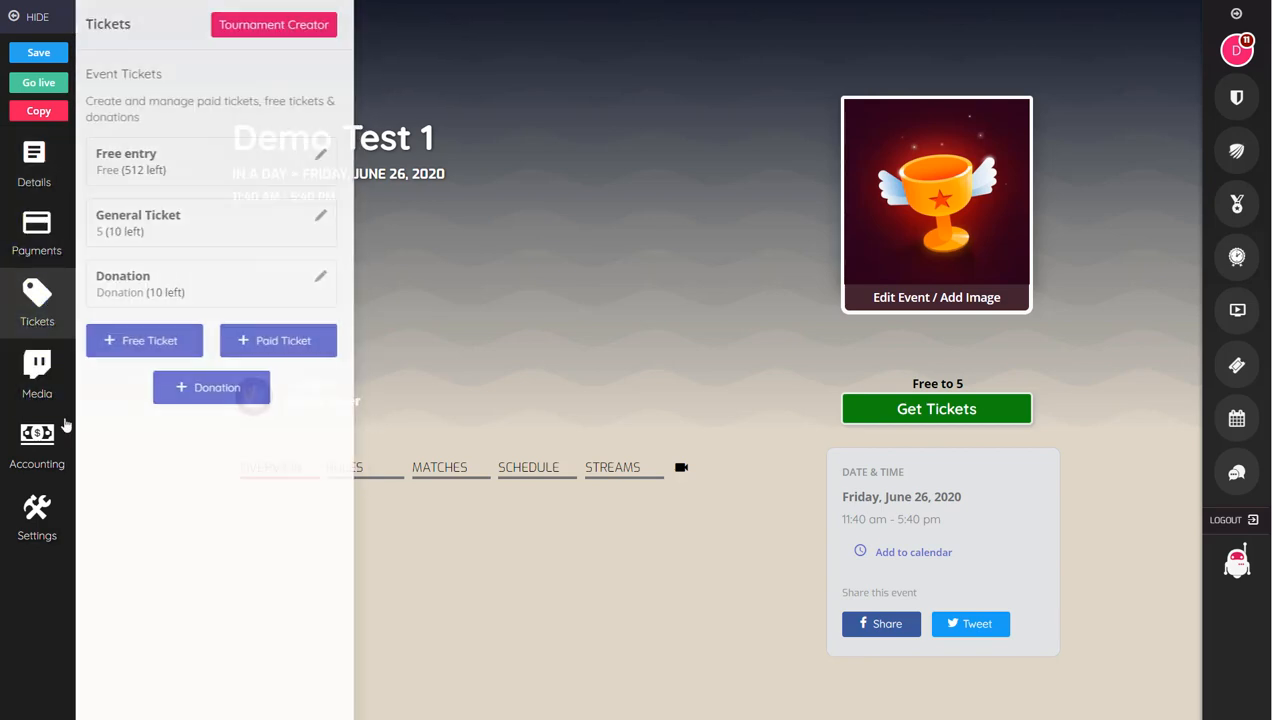
# Step: Return to the event details and make a duplicate of the Demo Test 1 tournament
pyautogui.click(34, 152)
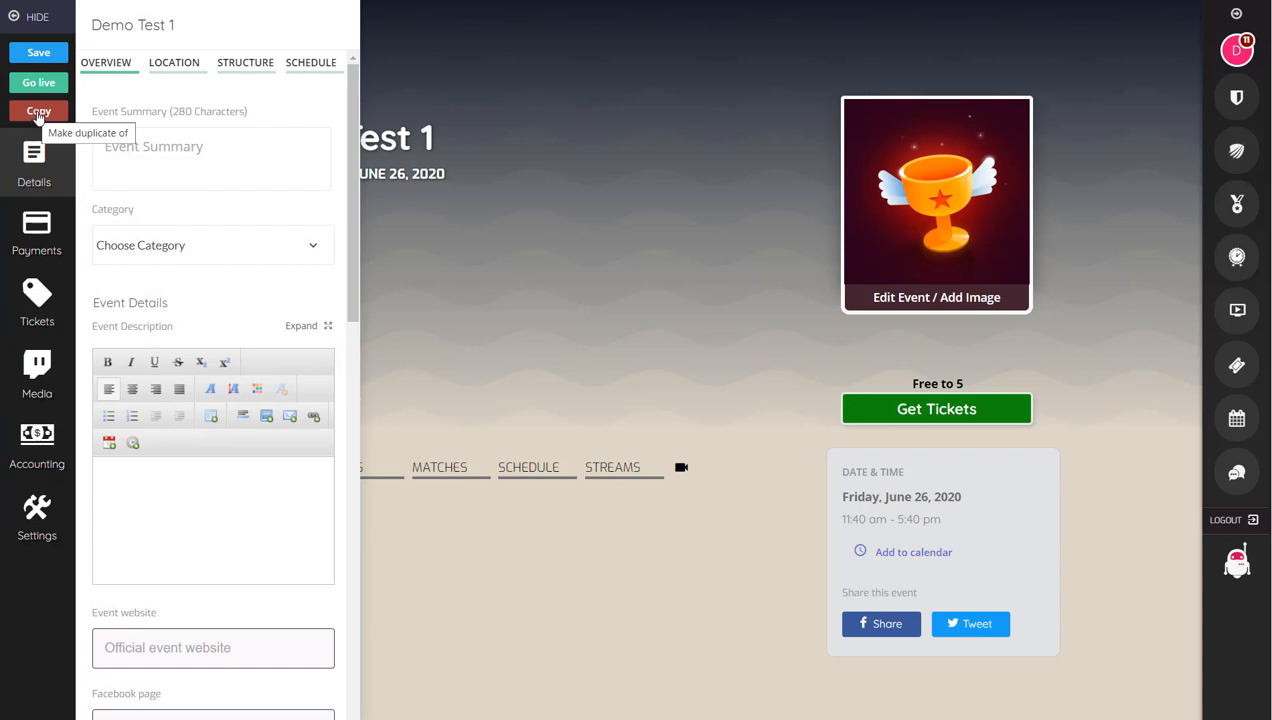
pyautogui.click(38, 114)
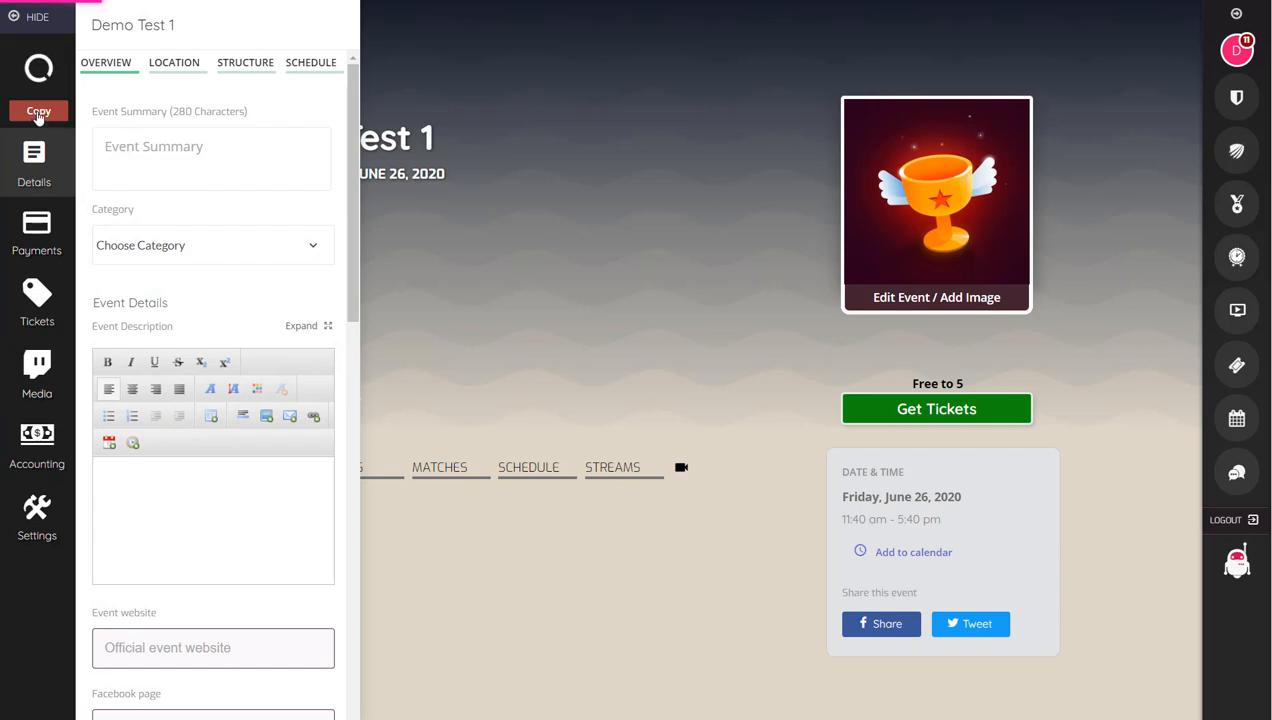